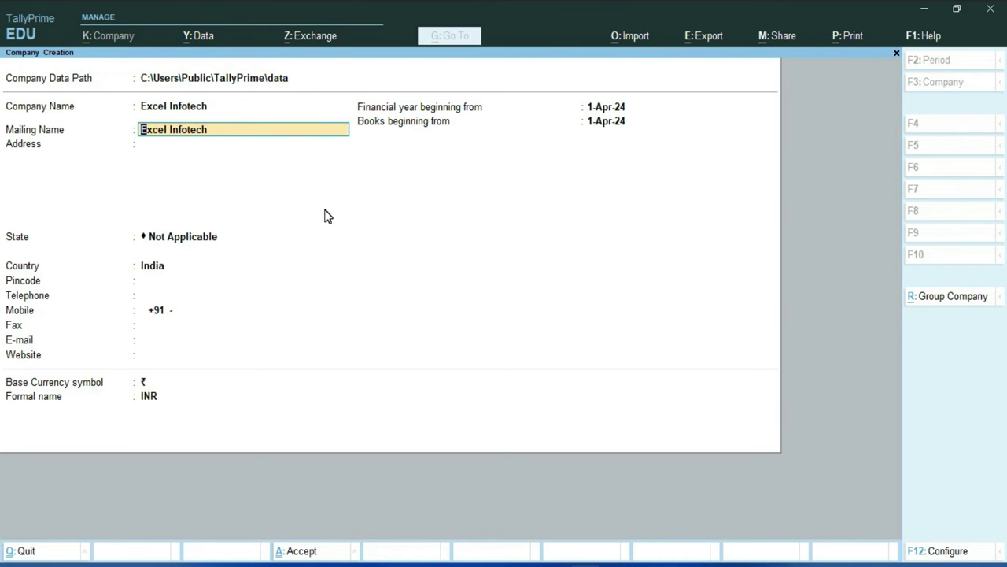
Step: Enter Excel Infotech's two-line address and choose Delhi as the state
key(Return)
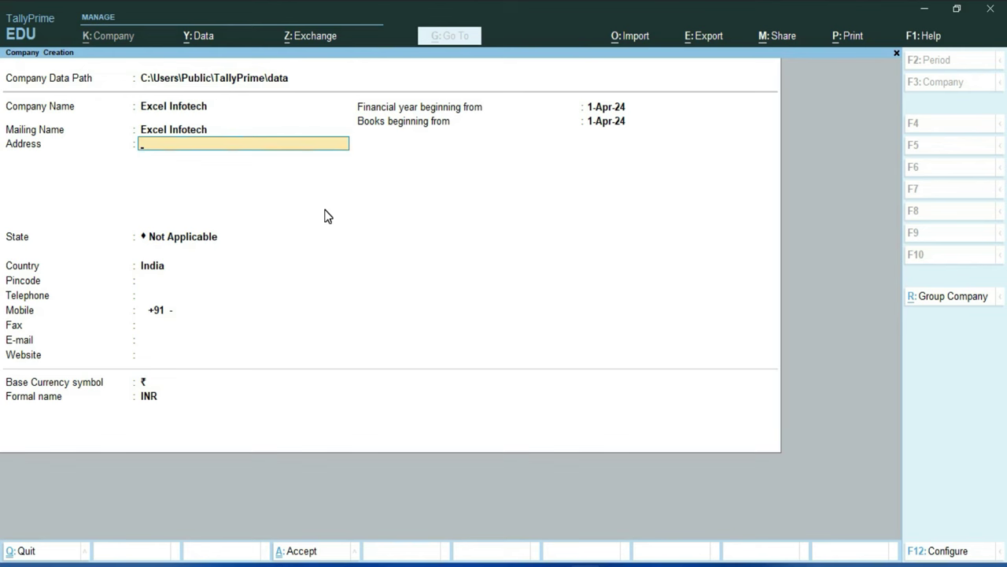
key(Return)
text(Burari Delhi)
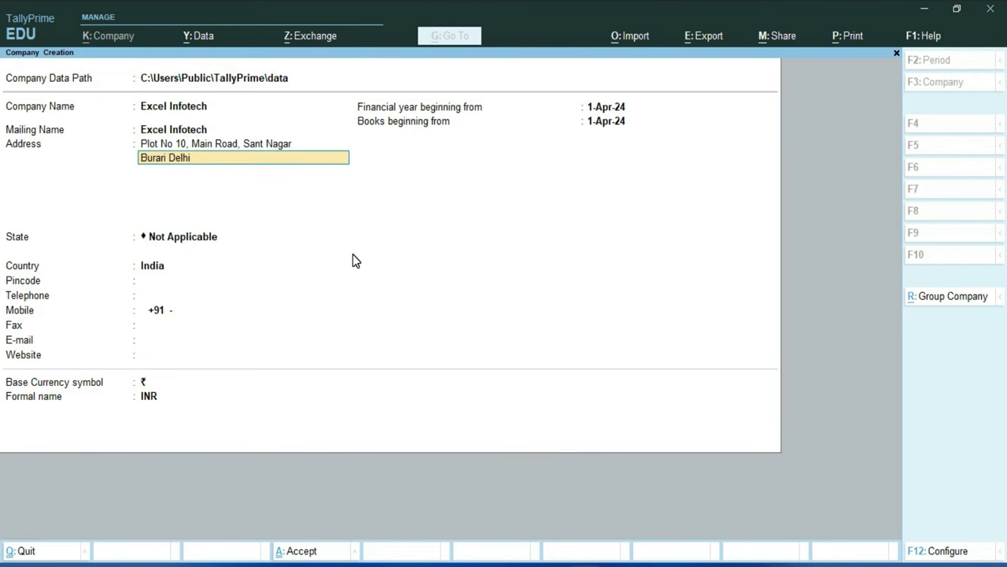
key(Return)
key(Return)
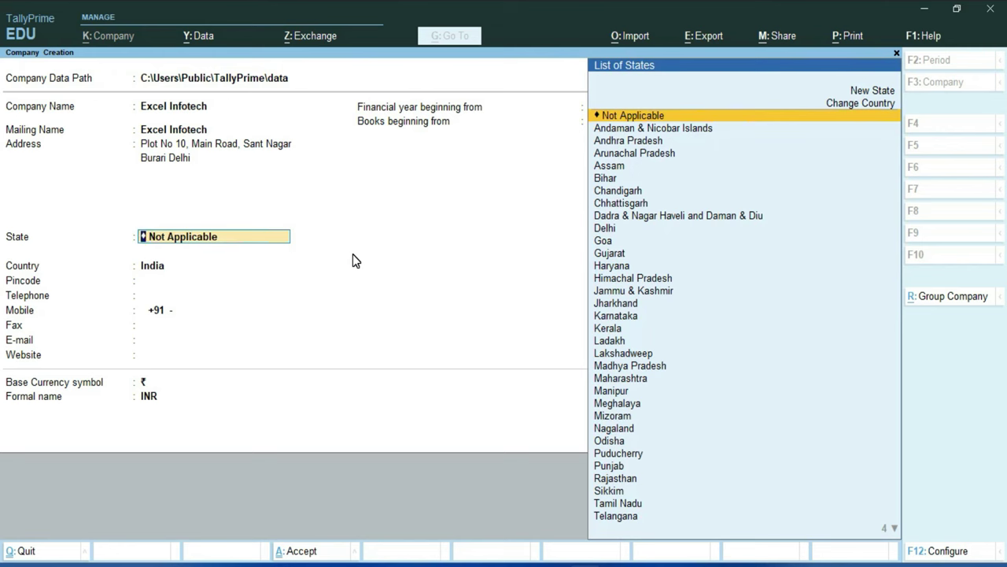
text(De)
key(Return)
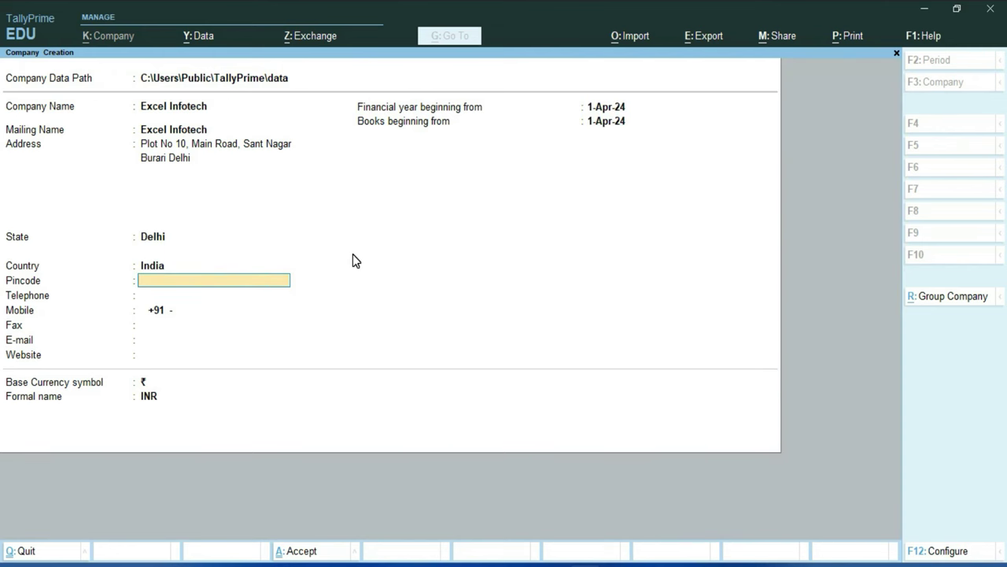
text(110009)
key(Return)
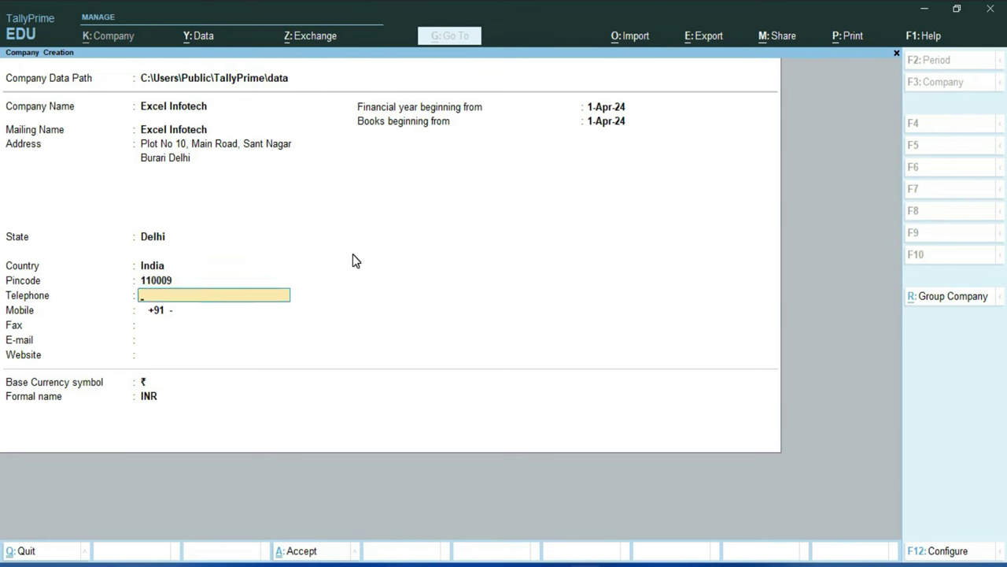
key(Return)
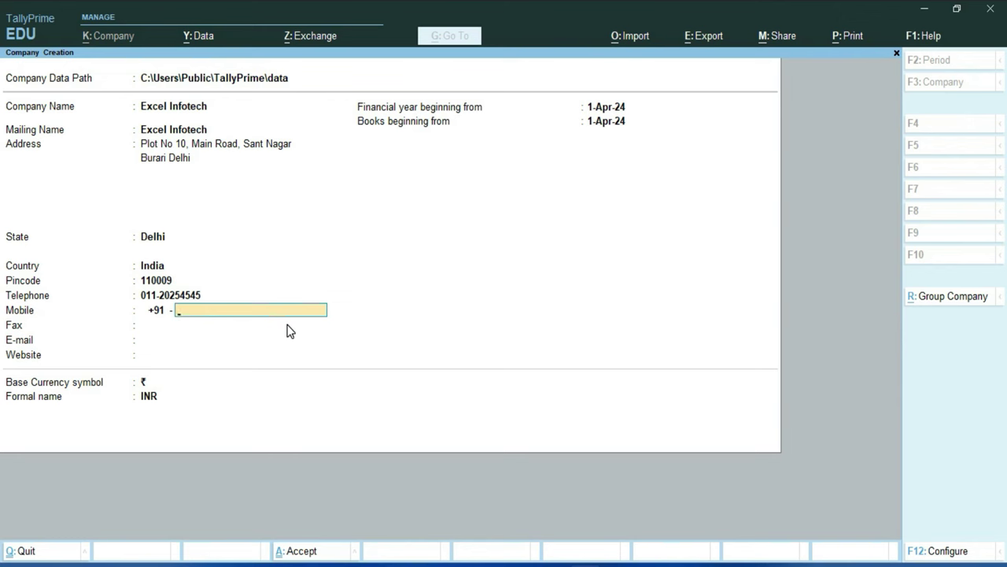
key(Return)
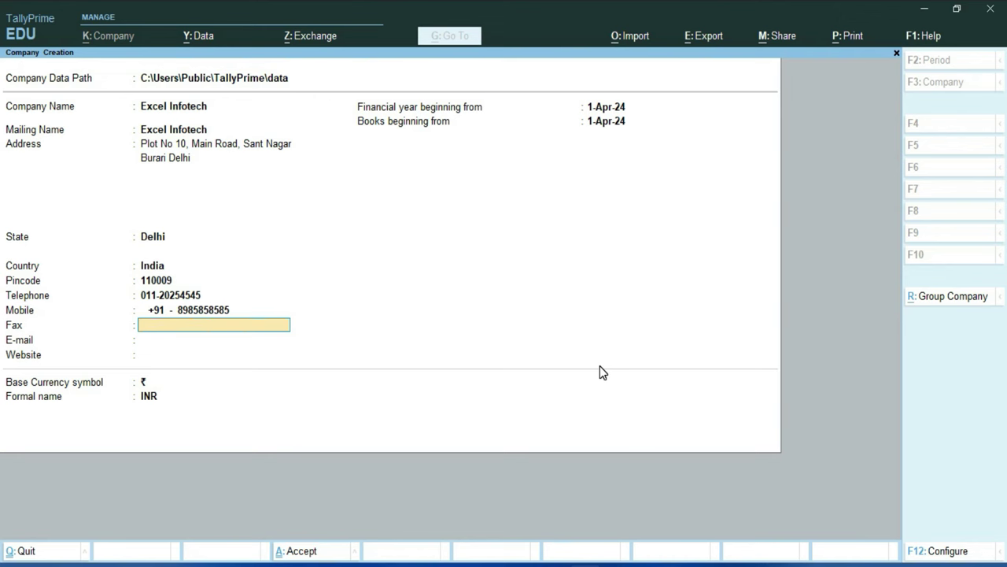
key(Return)
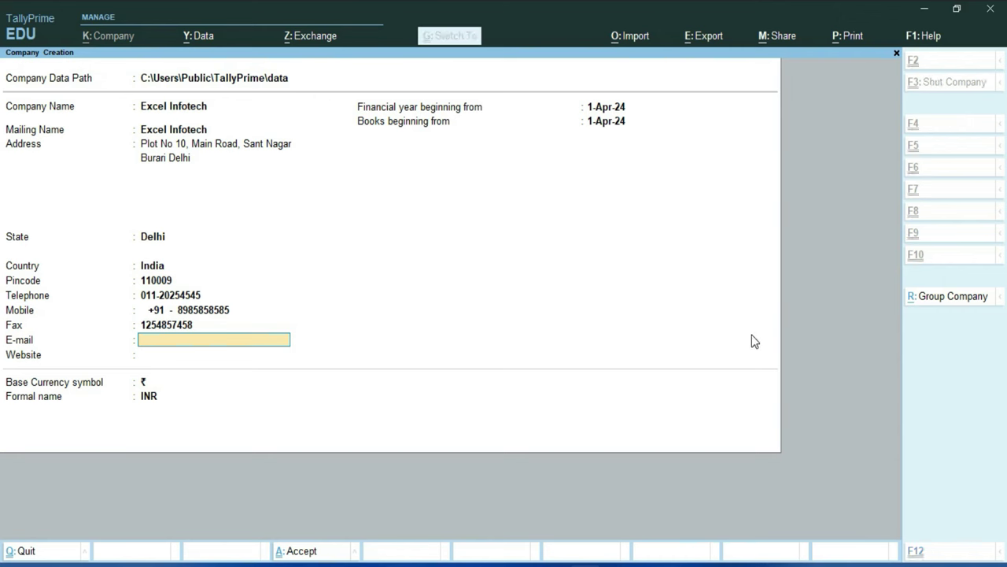
key(Return)
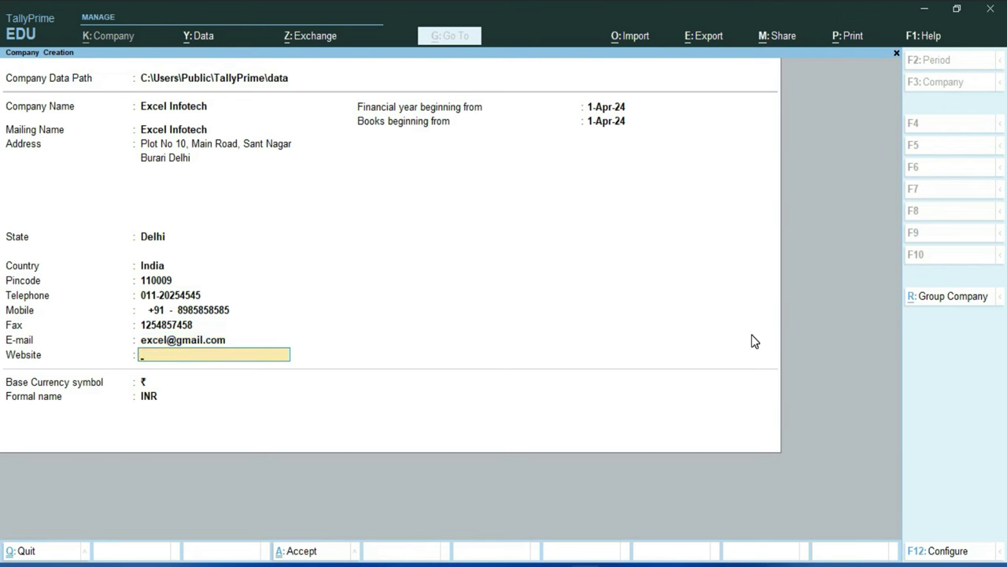
text(www.excel-infotech.com)
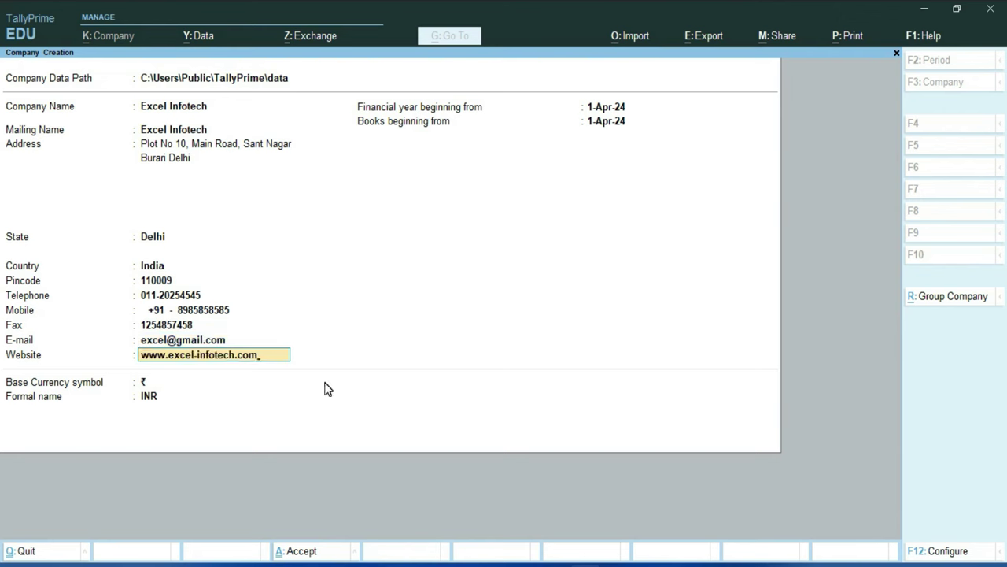
key(Return)
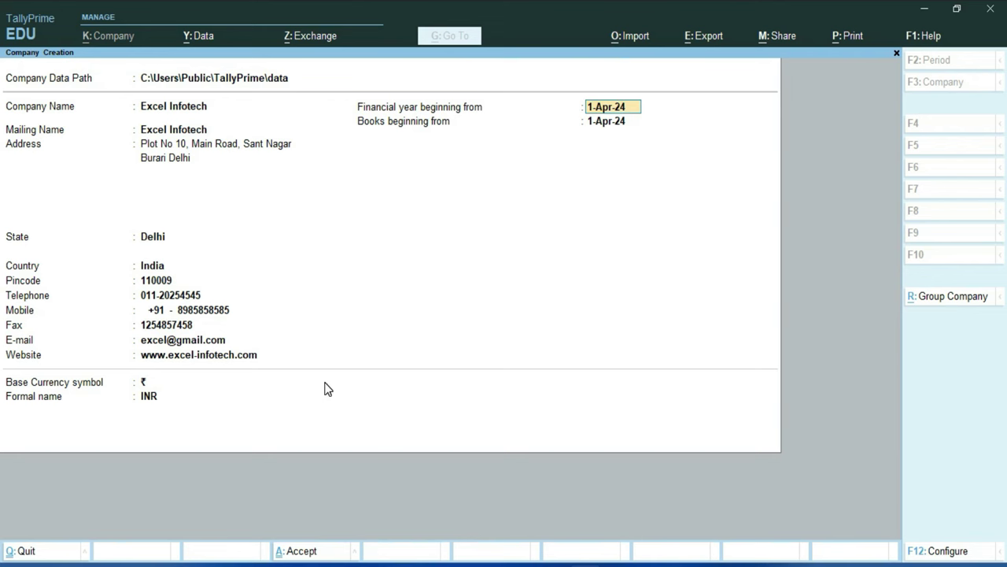
Step: Keep 1-Apr-24 as the financial year and books start, then accept currency and company features
key(Return)
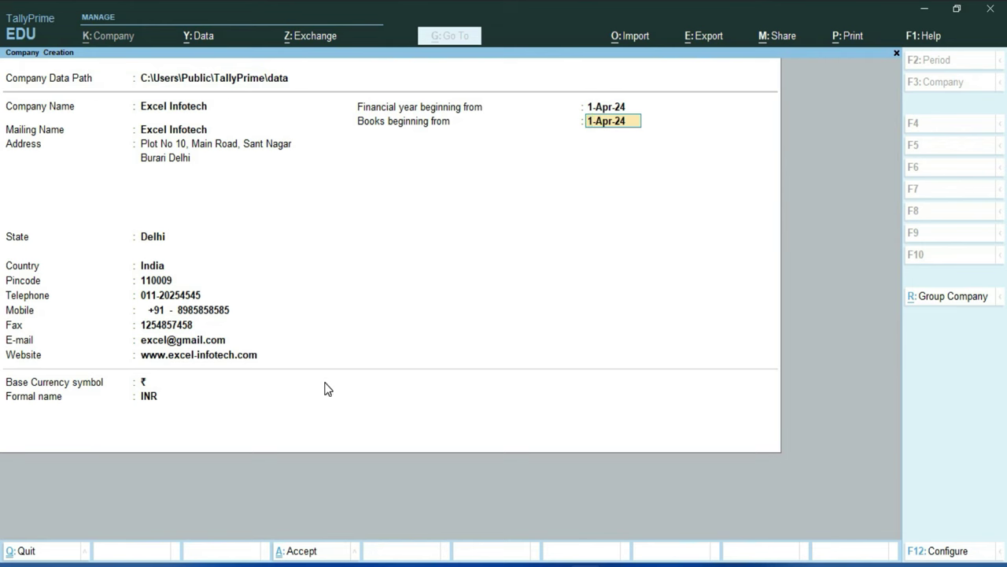
key(Return)
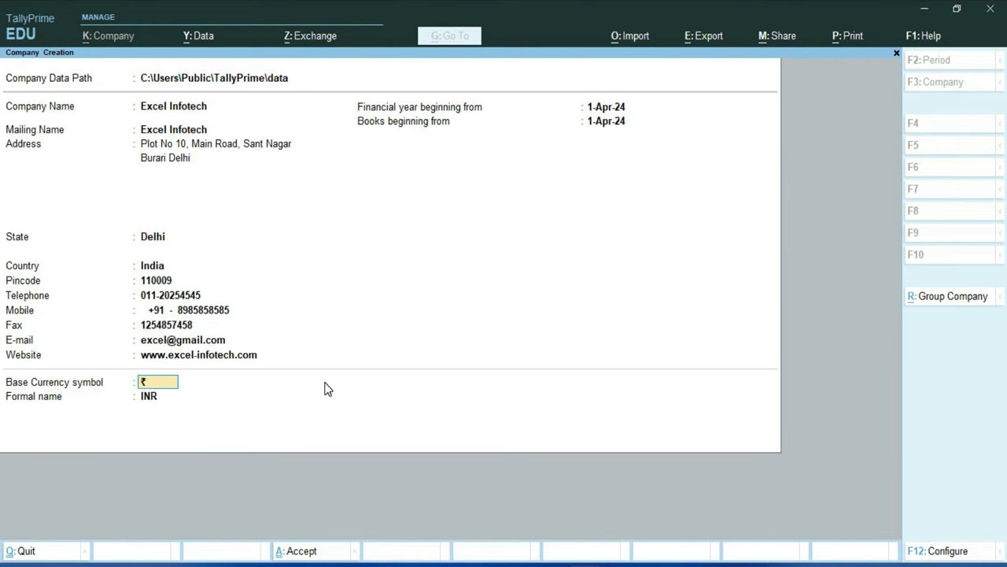
key(Return)
key(Return)
key(Return)
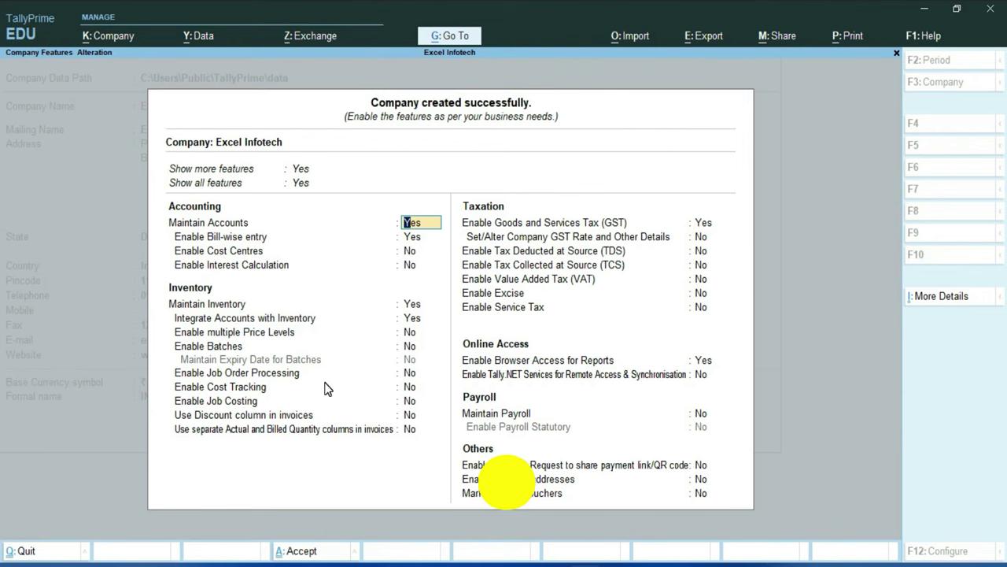
key(ctrl+a)
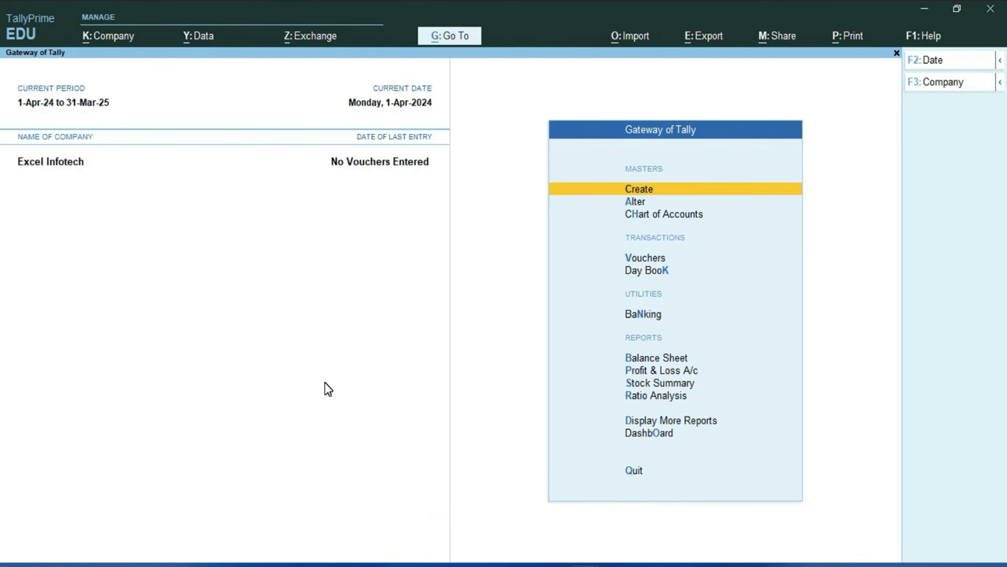
Step: Choose Create from Gateway of Tally and pick Ledger from the List of Masters
key(Return)
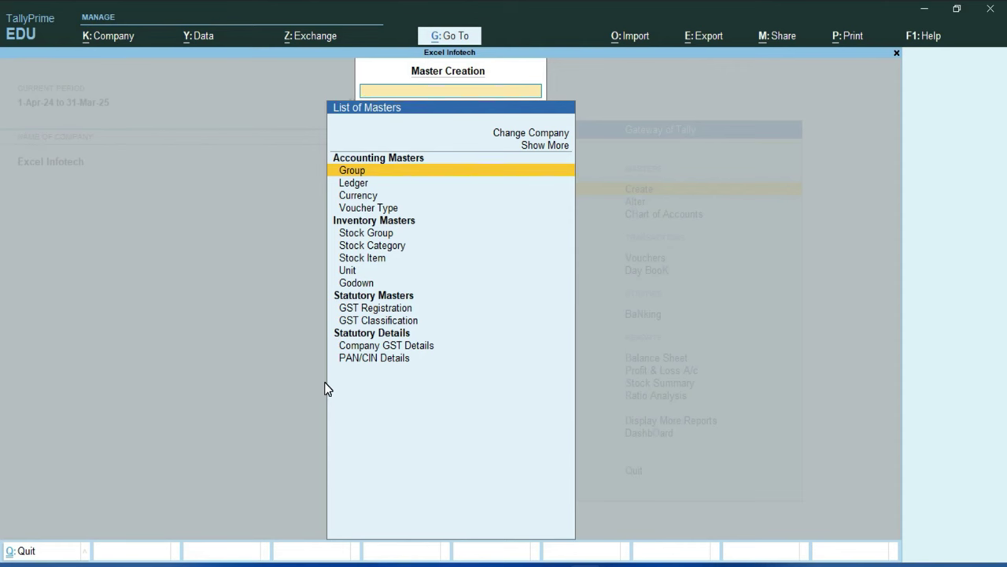
key(Down)
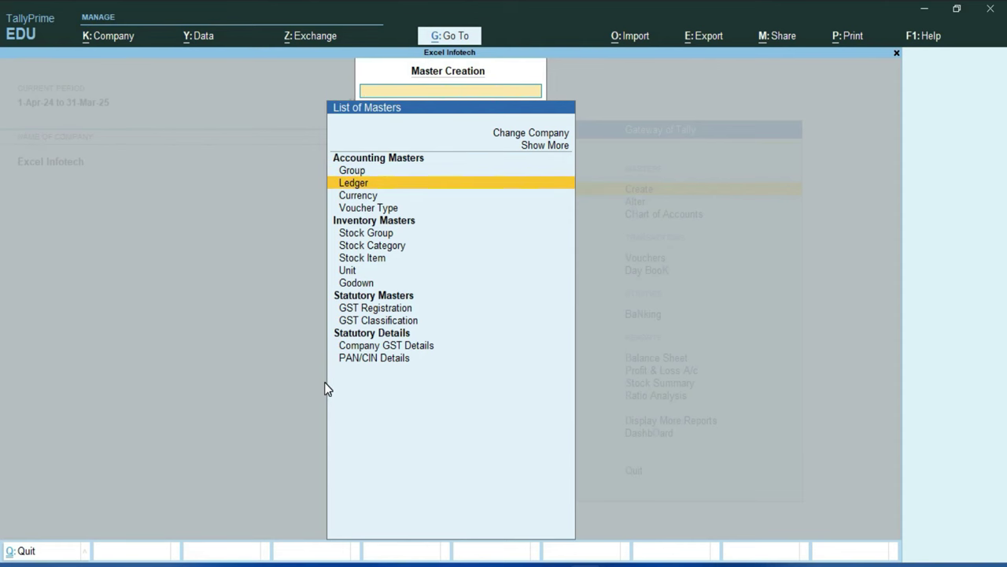
key(Return)
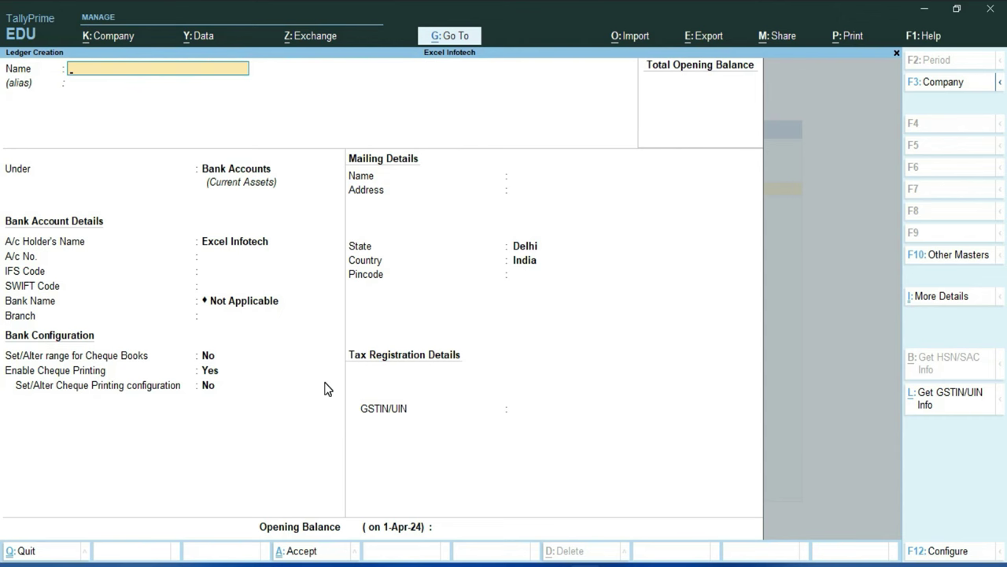
Step: Copy 'State Bank of India' from the Word document and paste it as the ledger name
key(alt+Tab)
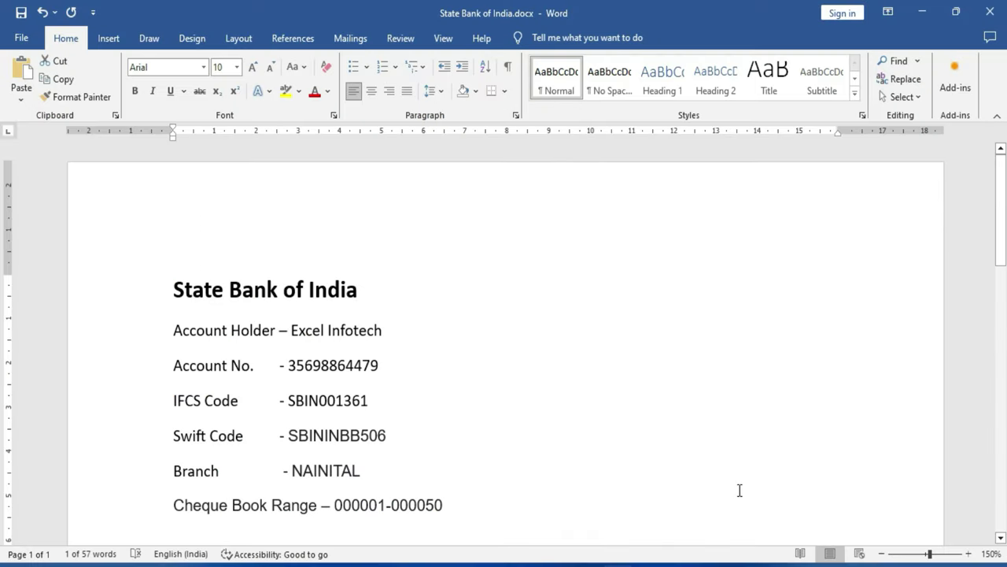
drag(173, 291, 358, 291)
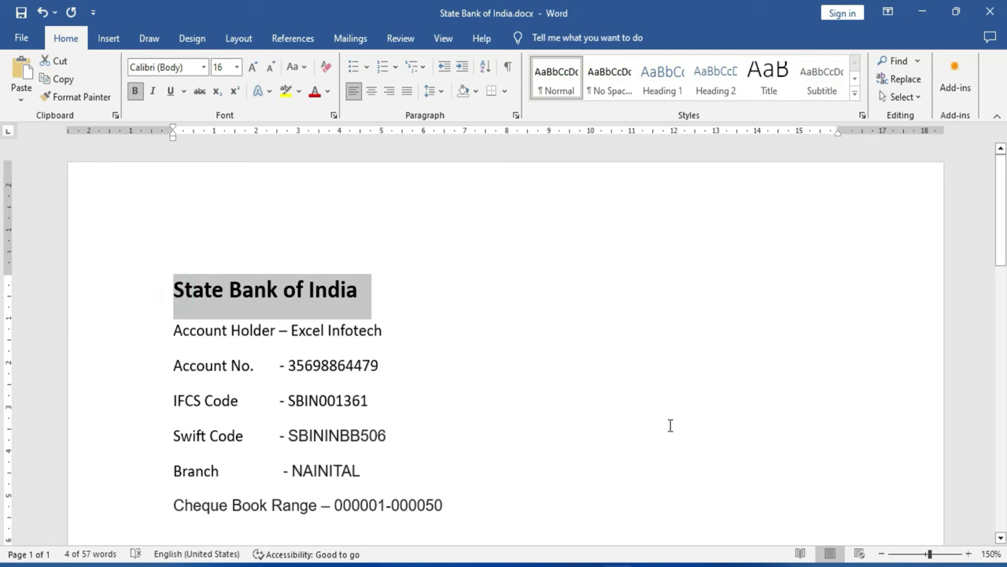
key(ctrl+c)
key(alt+Tab)
key(ctrl+v)
key(Return)
key(Return)
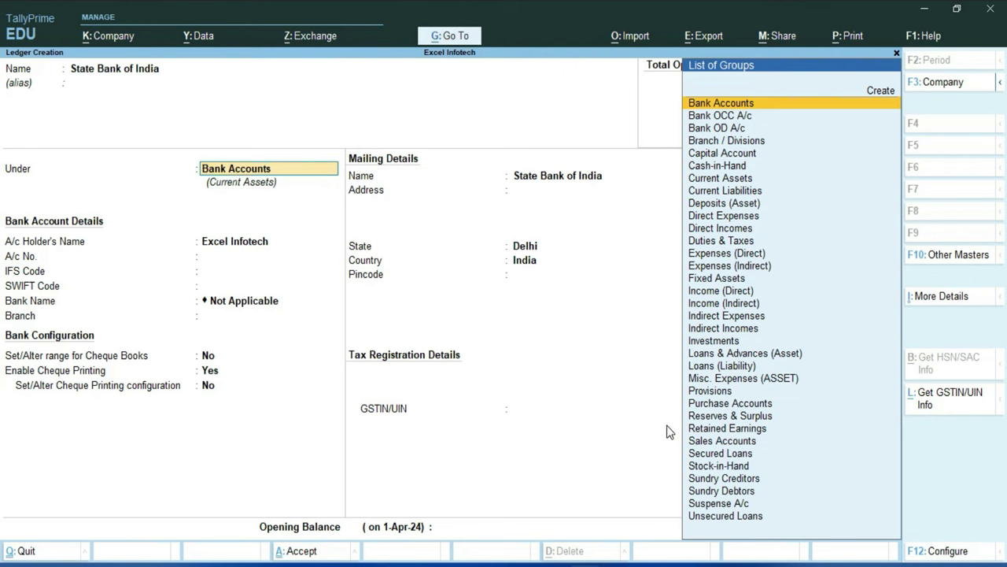
Step: Place the ledger under Bank Accounts with Excel Infotech as holder and enter the account number
key(Return)
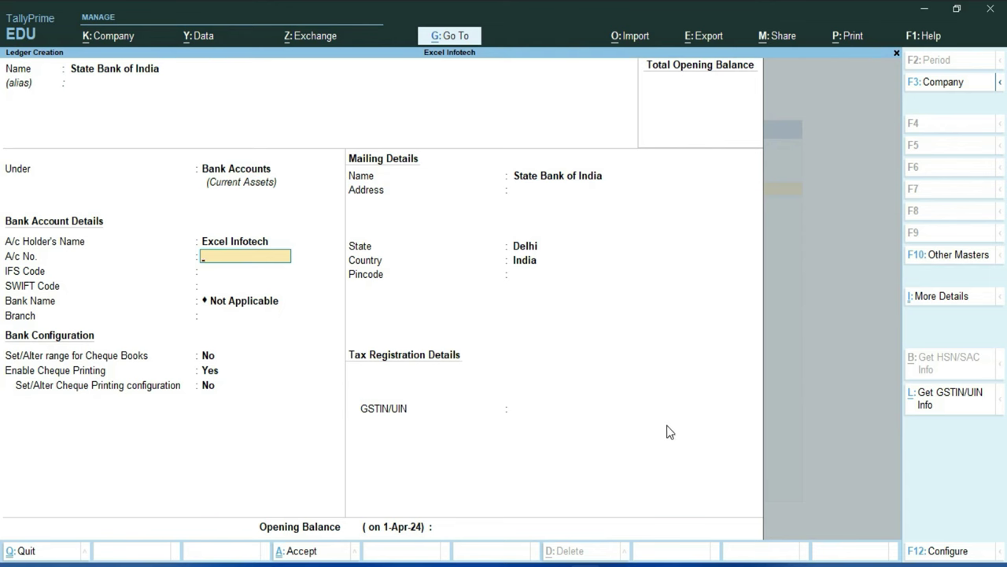
key(BackSpace)
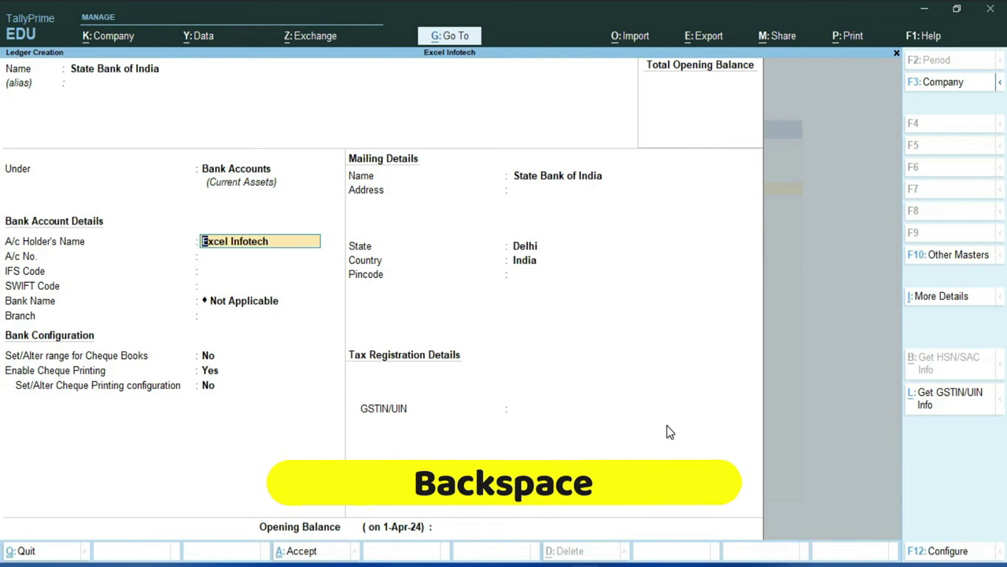
key(Return)
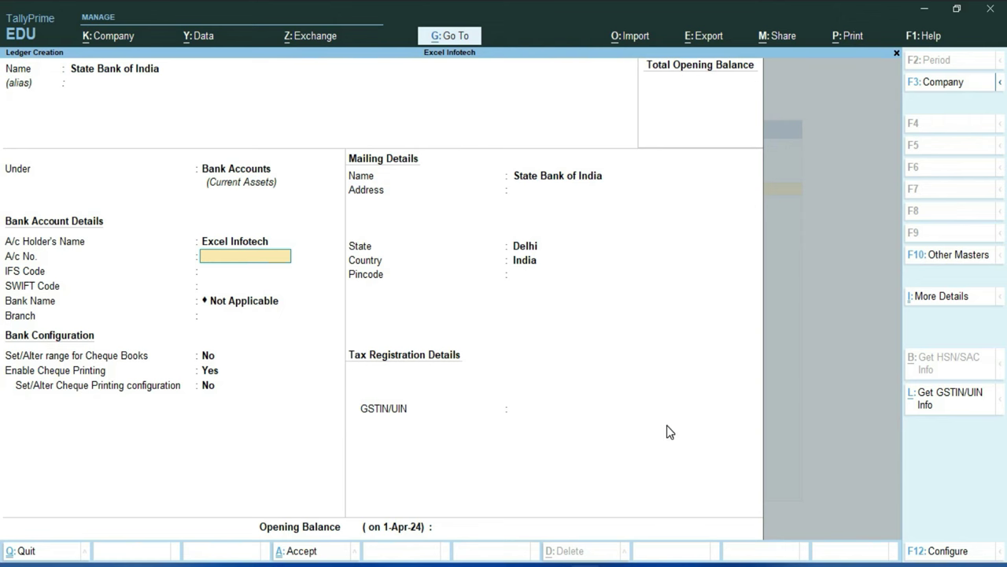
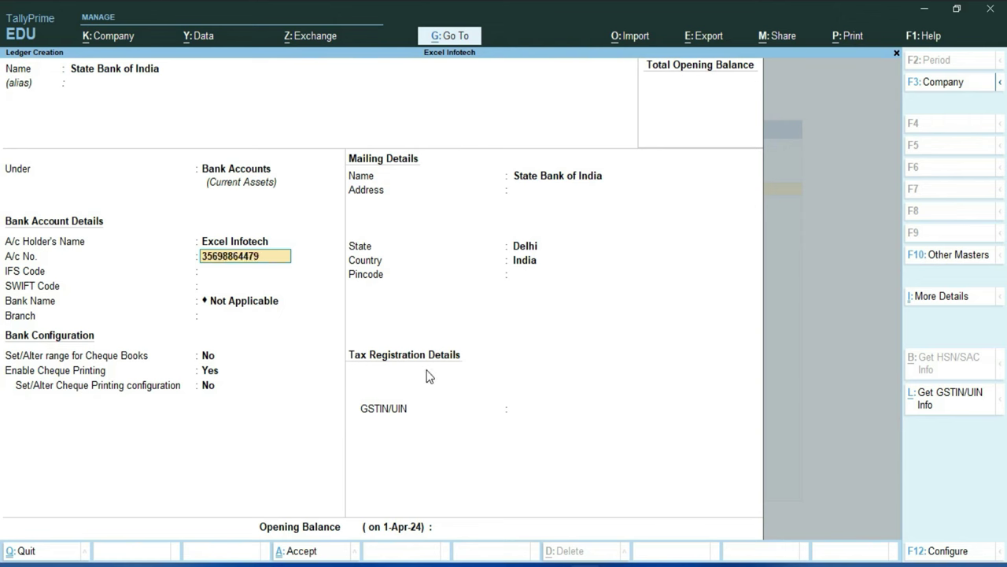
key(Return)
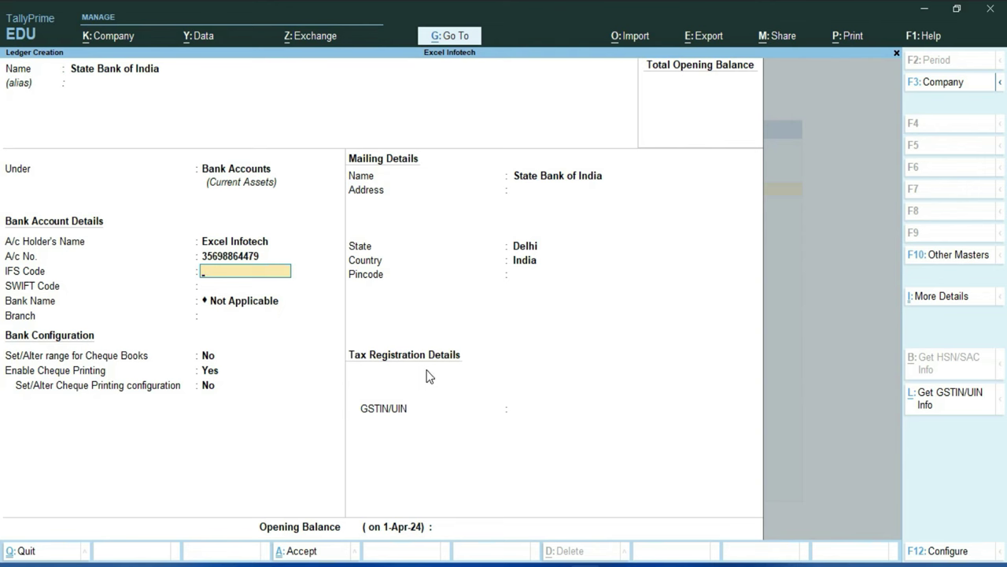
Step: Enter IFS code SBIN0013161 and SWIFT code SBININBB506
text(SBIN001361)
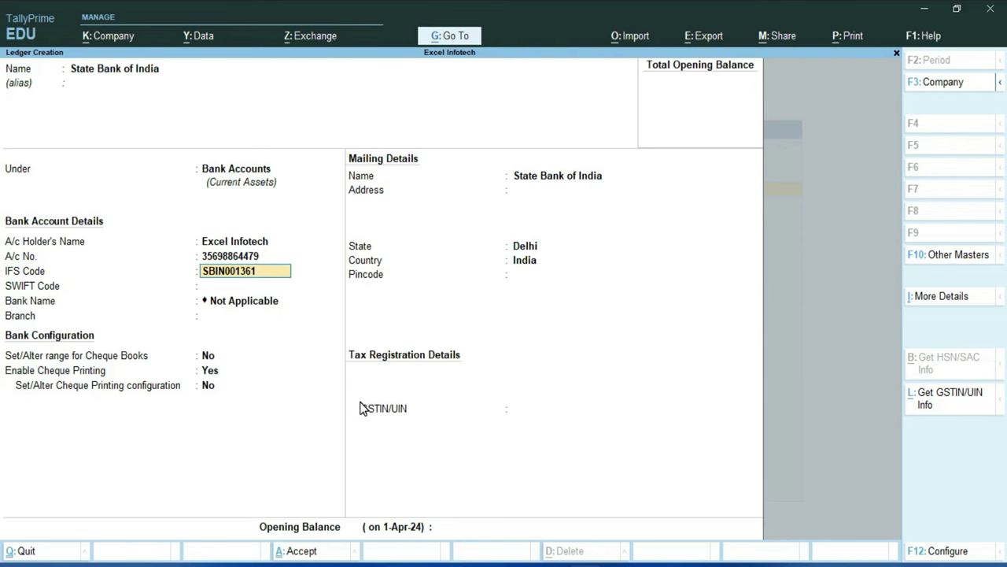
key(BackSpace)
key(BackSpace)
text(161)
key(Return)
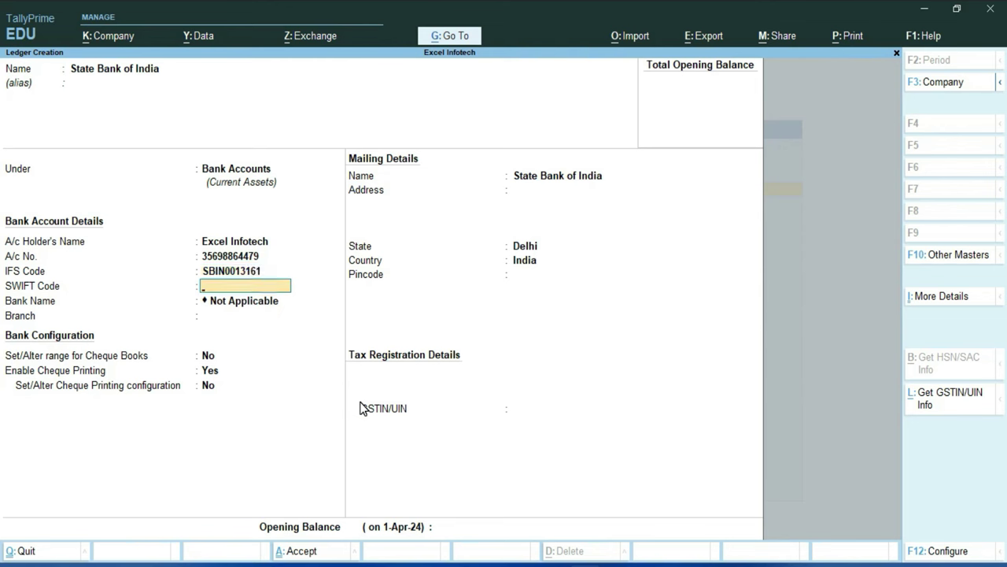
text(SBININBB506)
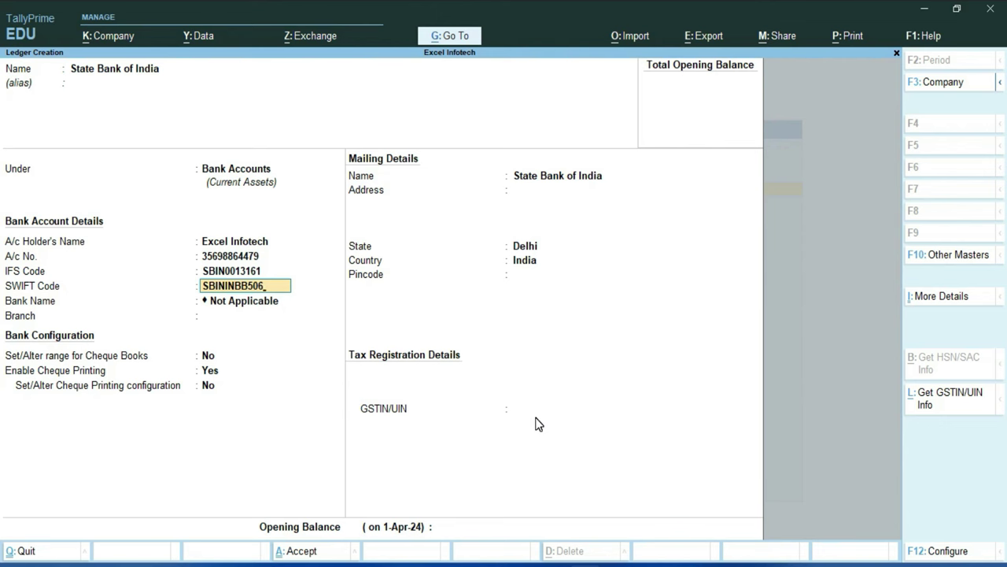
key(Return)
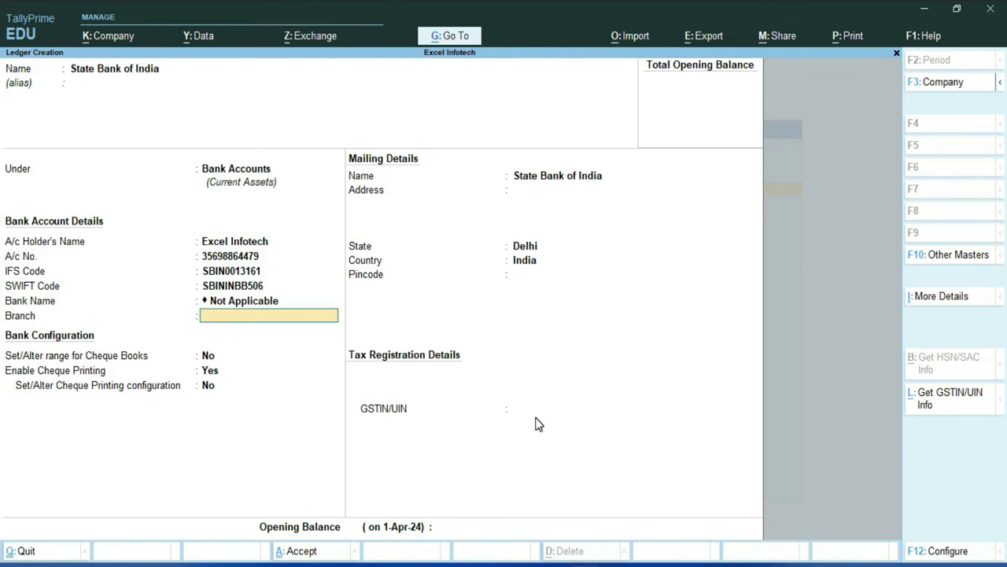
Step: Set the branch to Sant Nagar and answer Yes to Set/Alter range for Cheque Books
text(Sant Nagar)
key(Return)
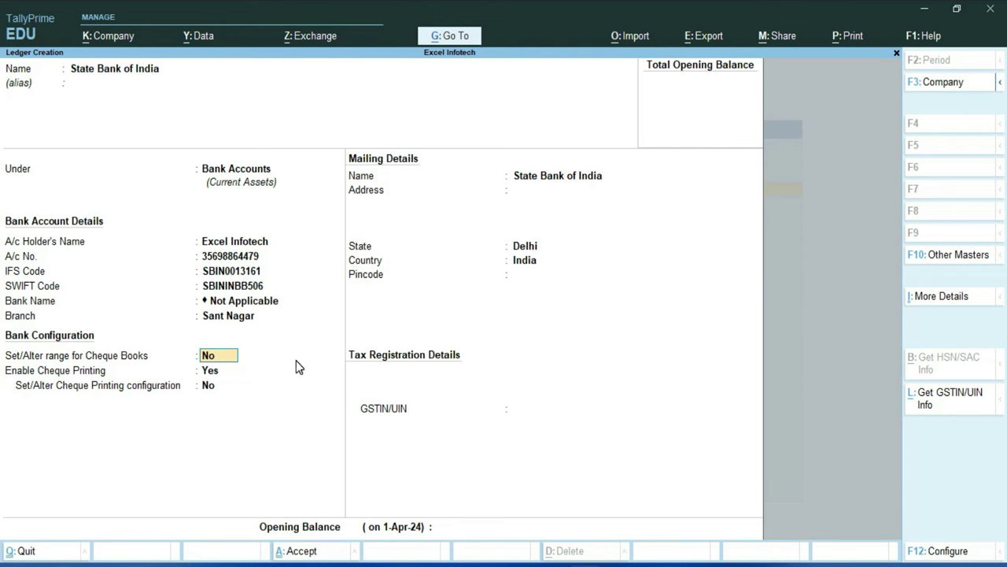
text(y)
key(Return)
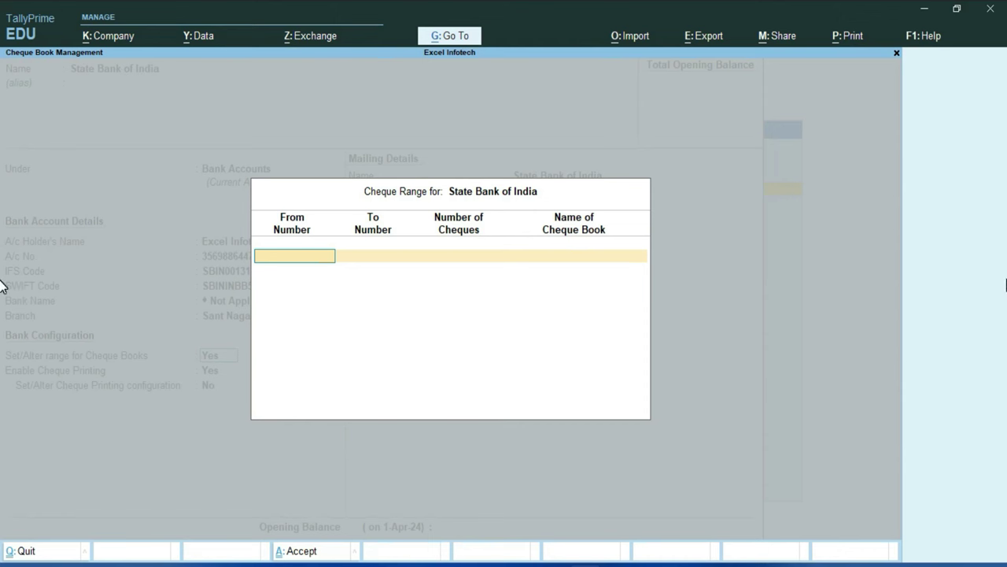
Step: Add cheque book 'State Bank of India' numbered 000001 to 000050, 50 cheques, and close the range
text(000001)
key(Return)
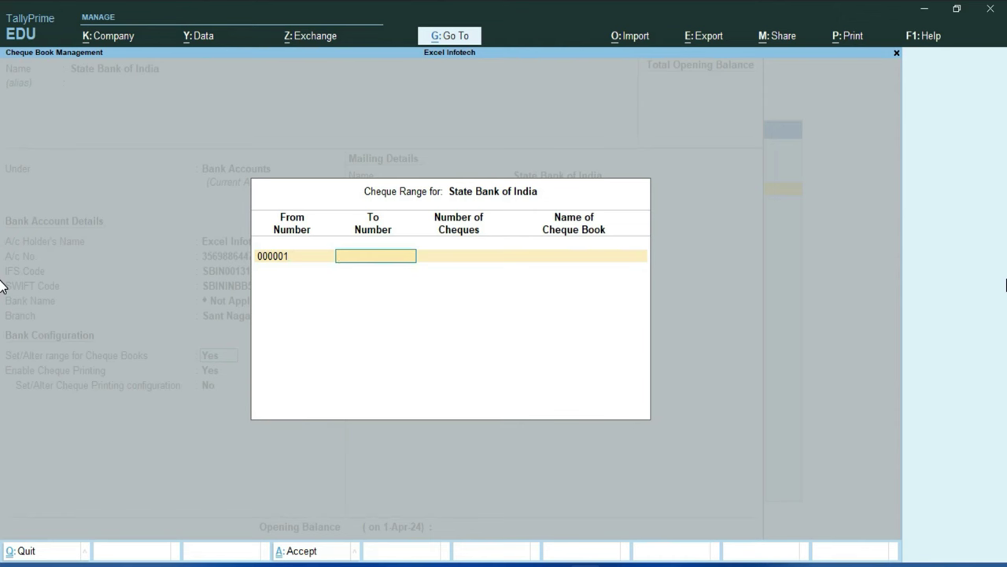
text(000050)
key(Return)
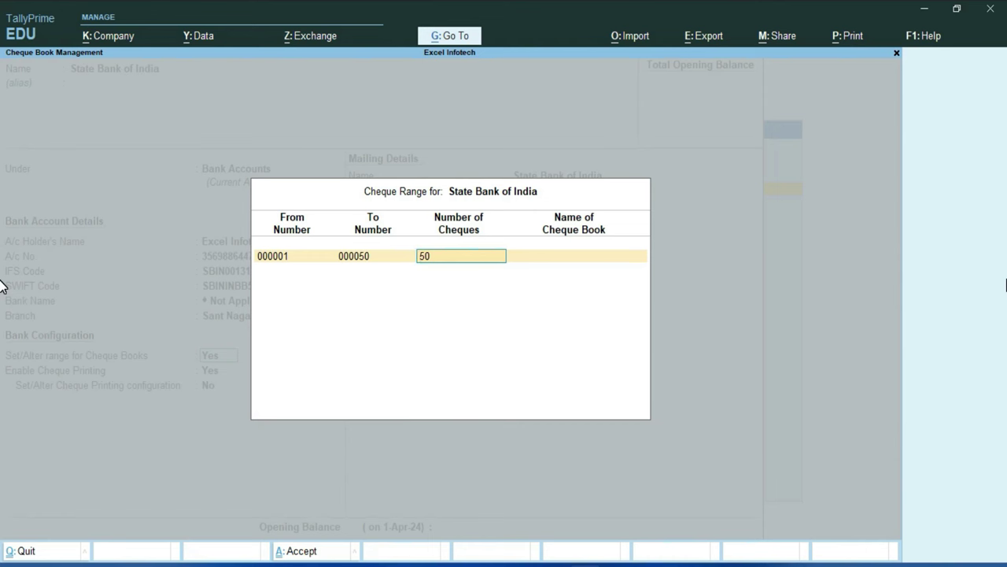
key(Return)
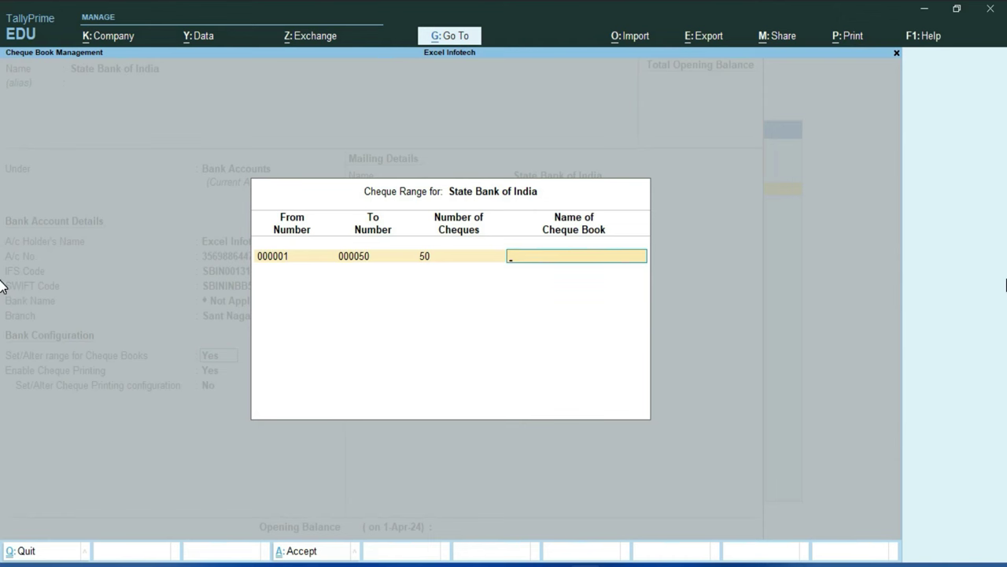
text(State Bank of India)
key(Return)
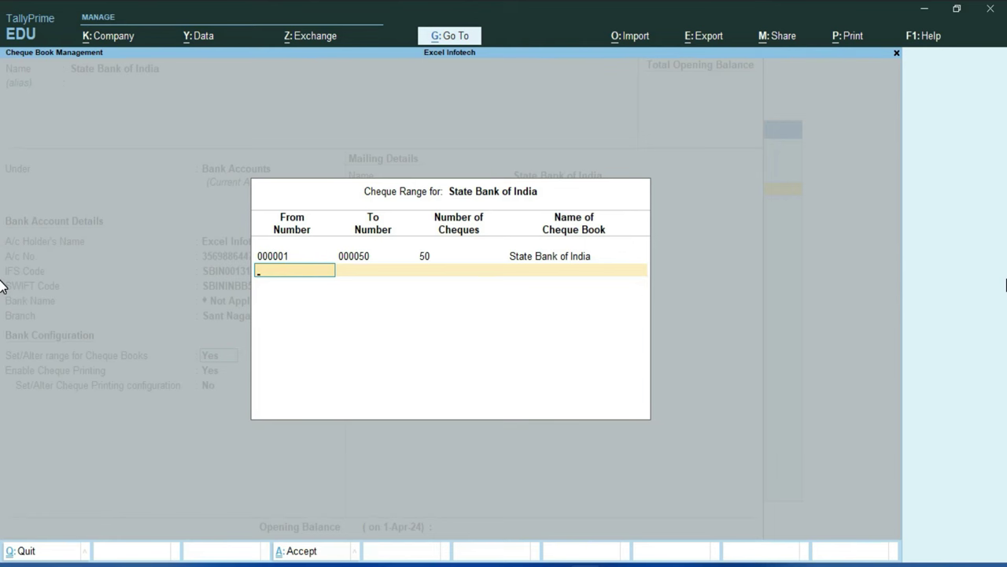
key(Return)
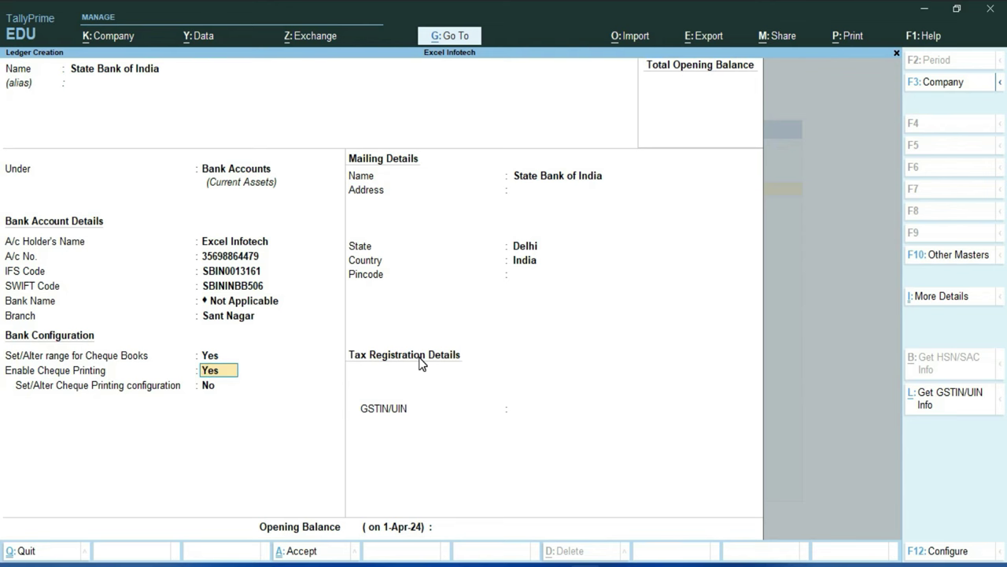
Step: Keep cheque printing enabled and answer Yes to Set/Alter Cheque Printing configuration
key(Return)
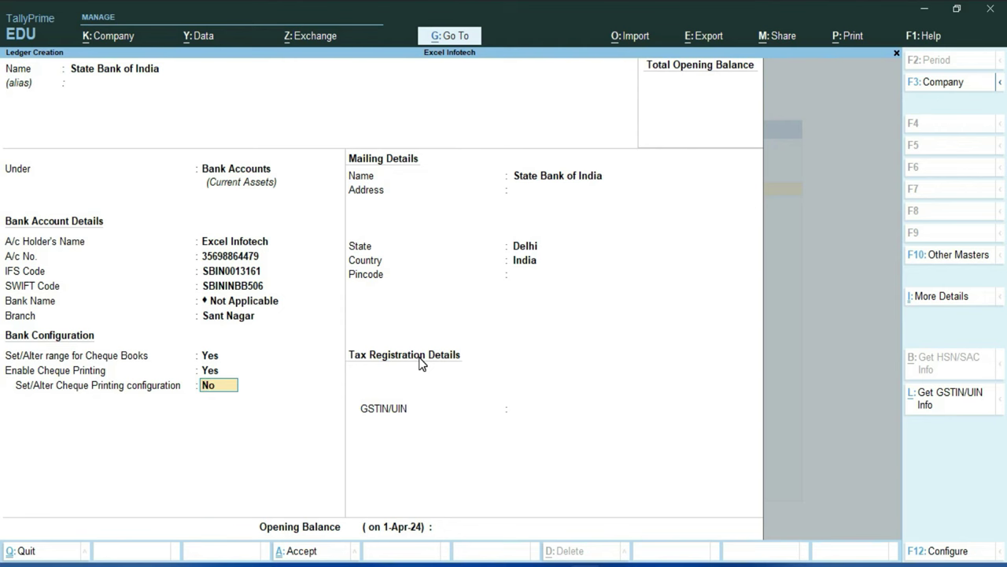
text(y)
key(Return)
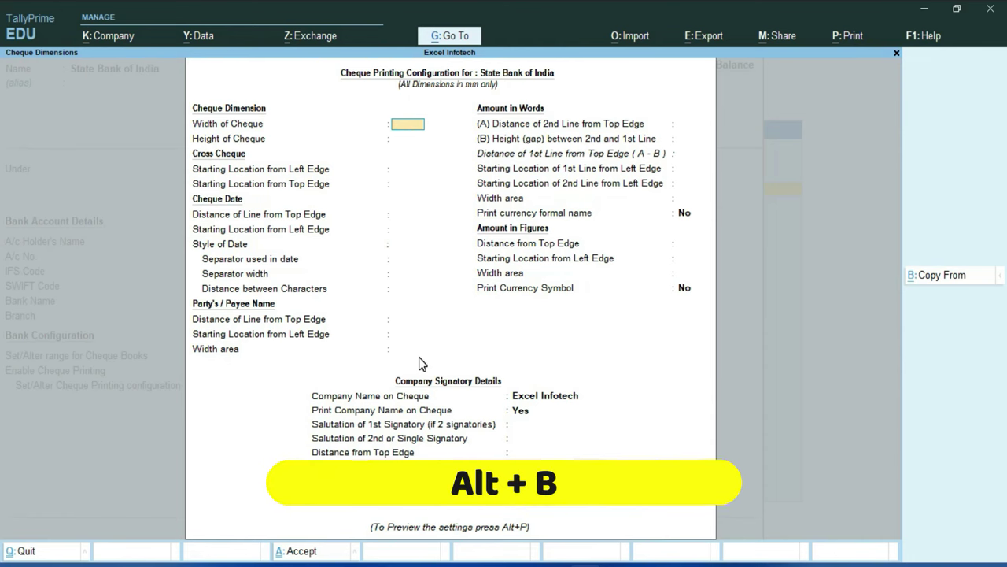
Step: Copy the Sample Format layout (204 x 93 mm cheque) into the State Bank of India configuration
click(936, 275)
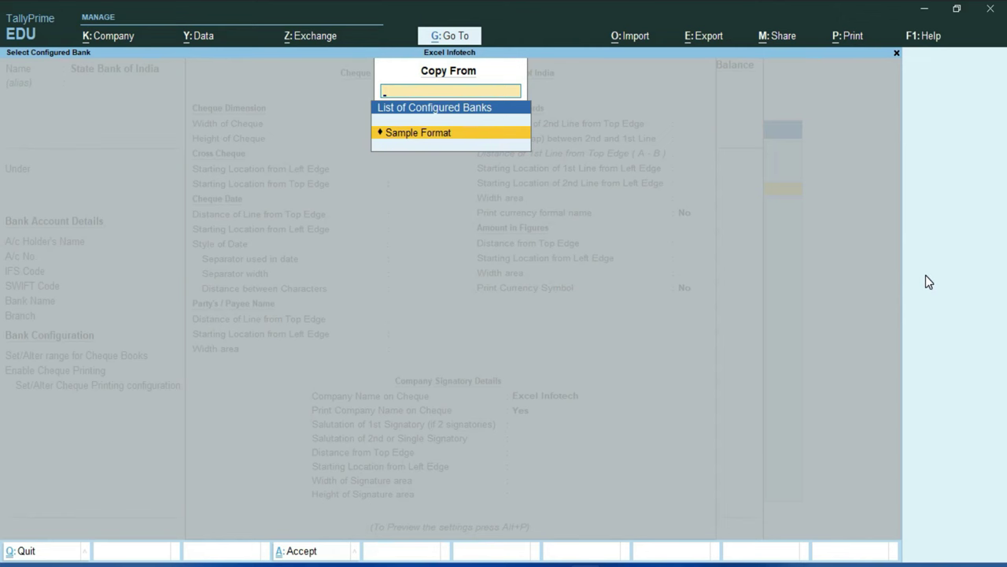
key(Return)
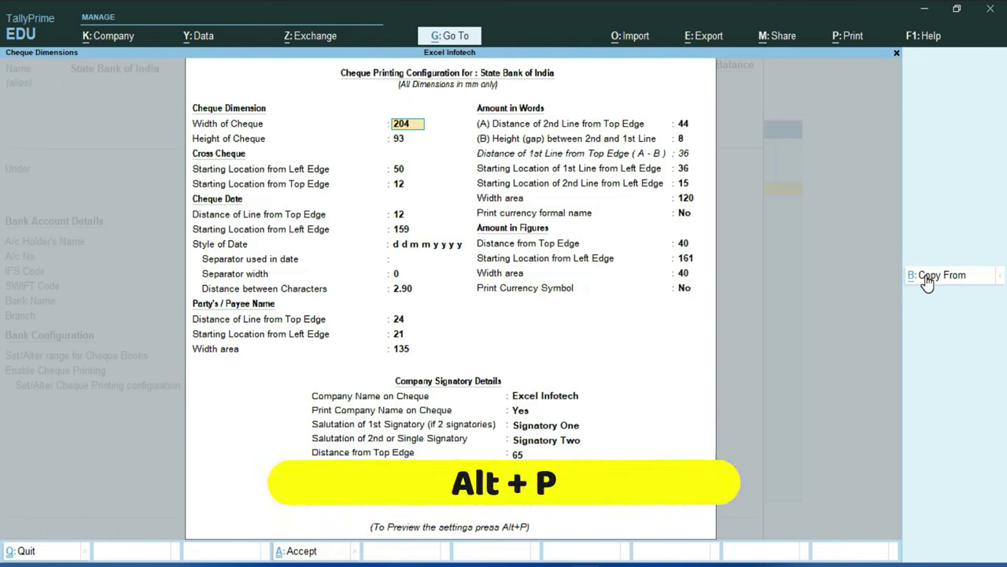
Step: Preview the sample cheque layout, zooming in to inspect it
key(alt+p)
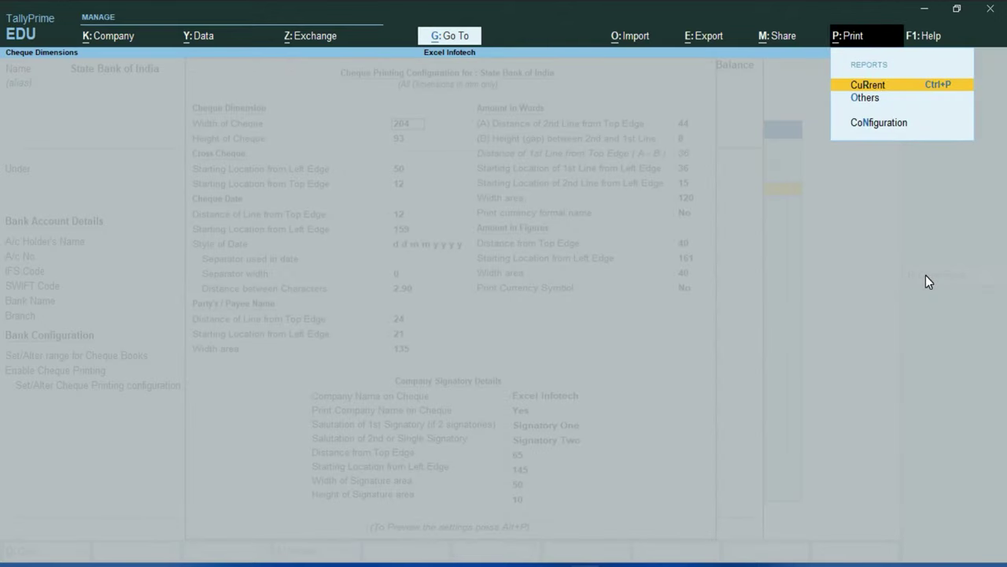
key(Return)
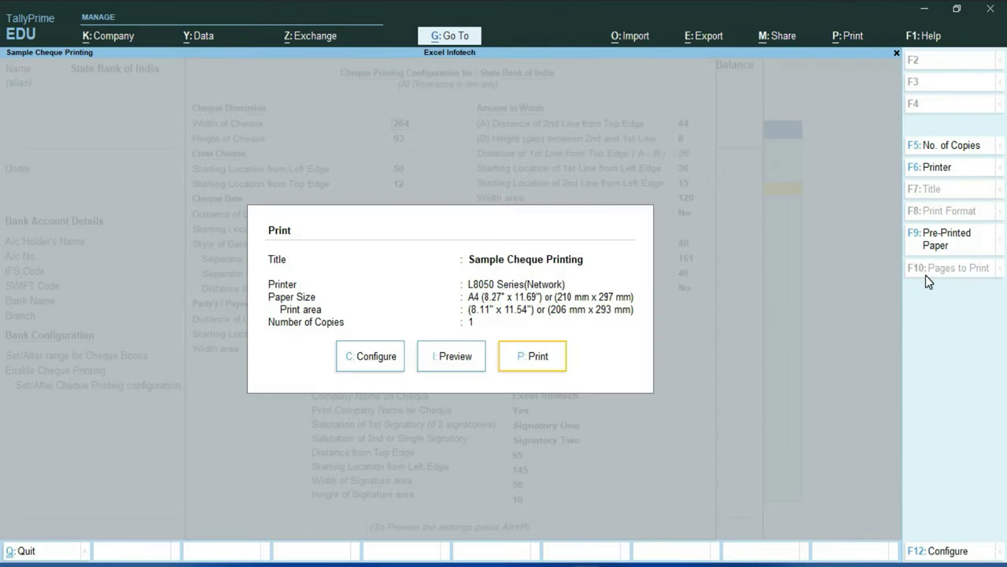
key(Left)
key(Return)
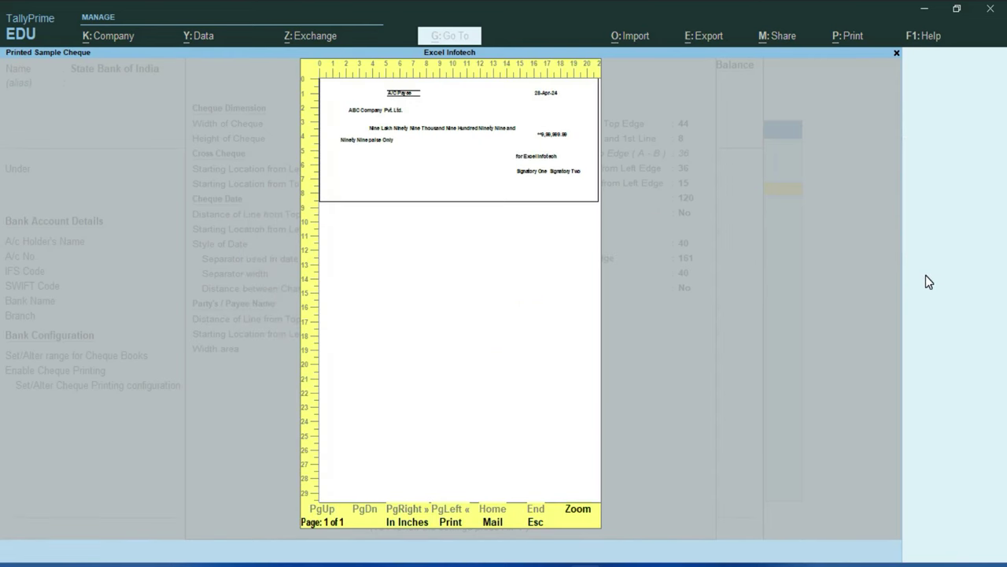
key(alt+z)
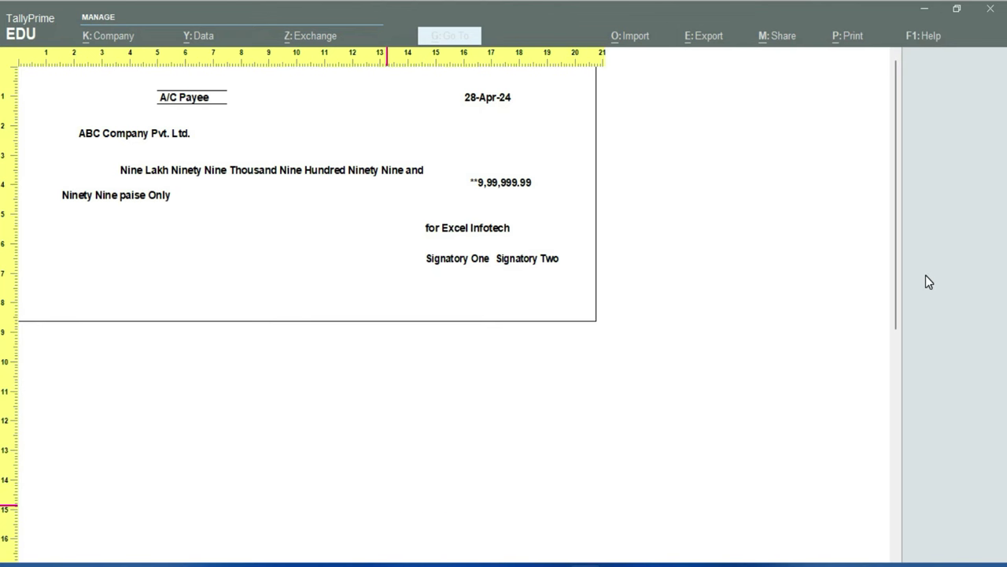
key(Escape)
key(Escape)
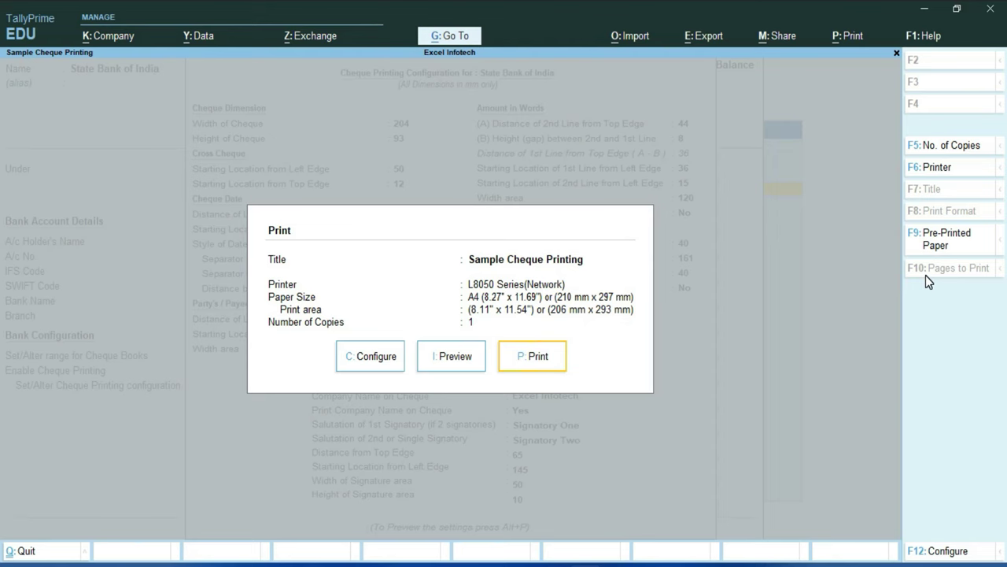
key(Escape)
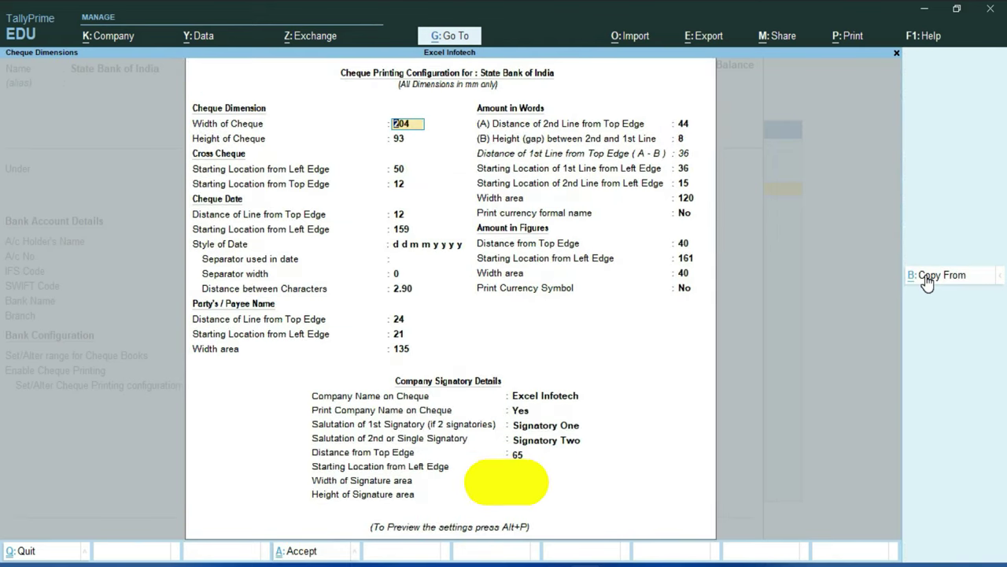
Step: Accept the cheque printing configuration and save the State Bank of India ledger
key(ctrl+a)
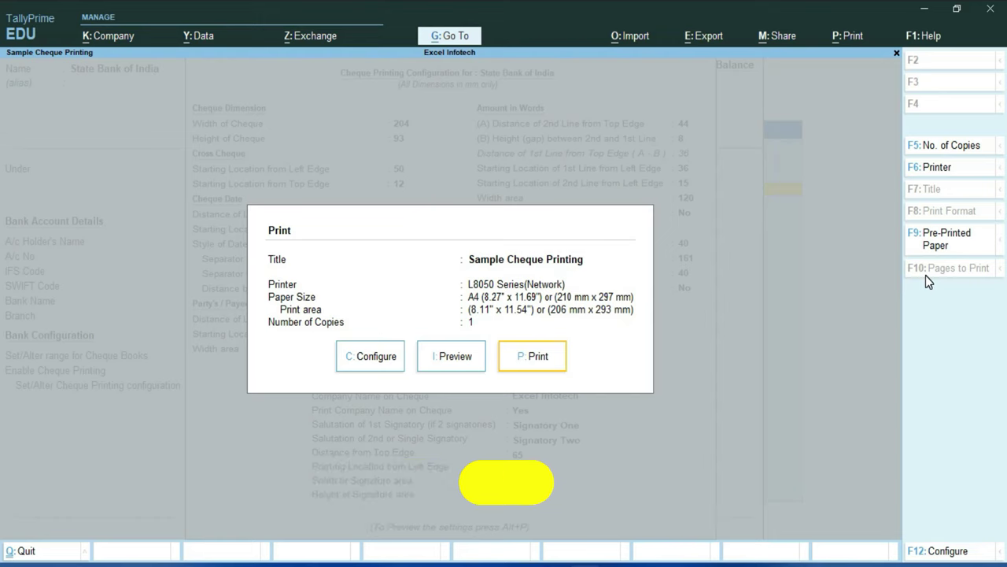
key(Escape)
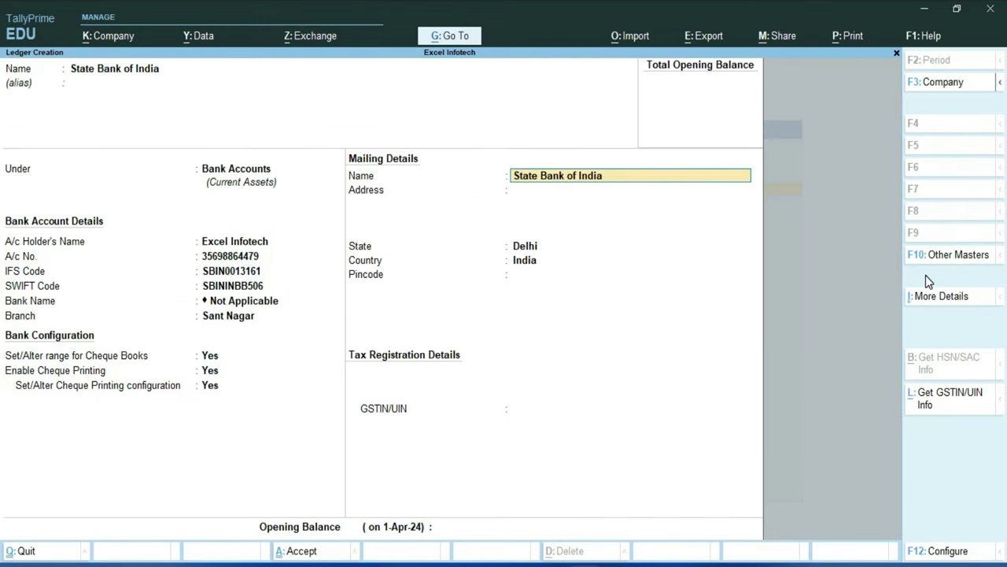
key(Return)
key(Return)
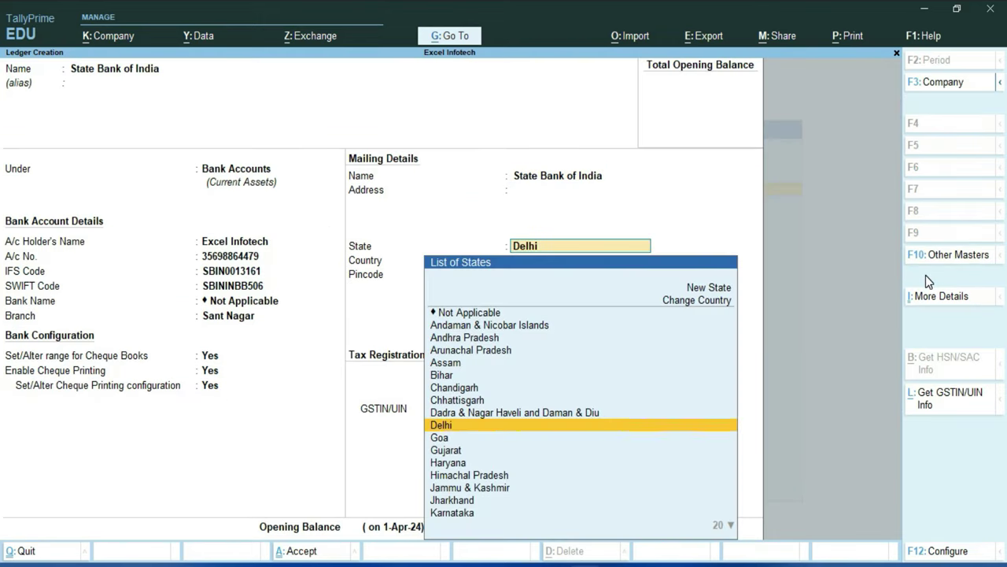
key(Return)
key(Return)
key(ctrl+a)
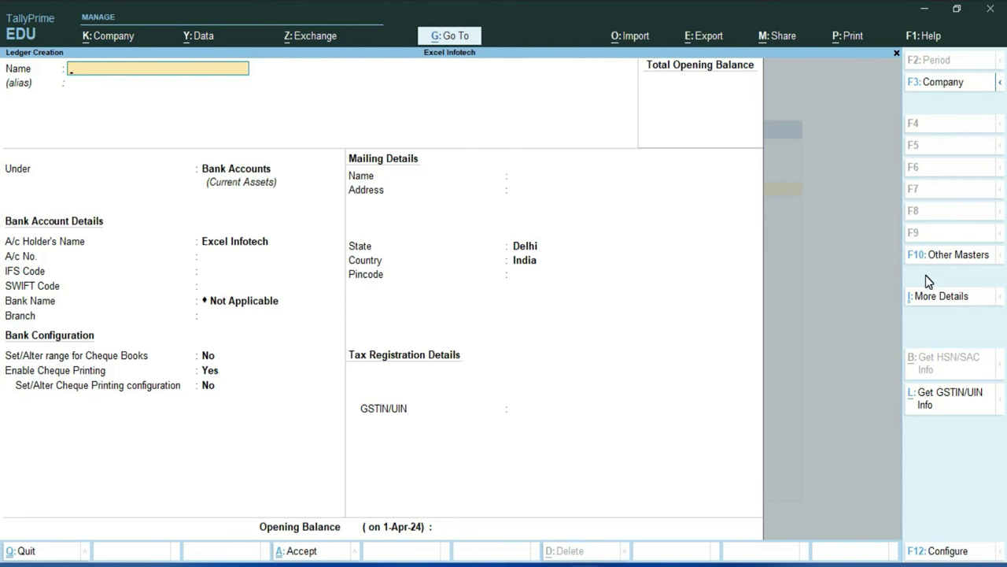
key(Escape)
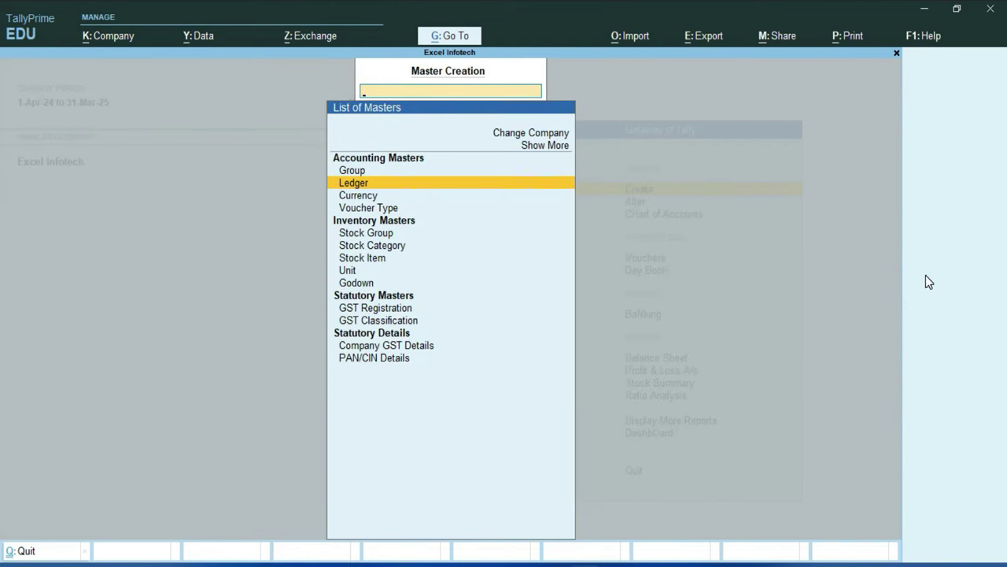
Step: Reopen the Payment voucher type for alteration from the list of voucher types
key(Escape)
key(Down)
key(Return)
key(Down)
key(Down)
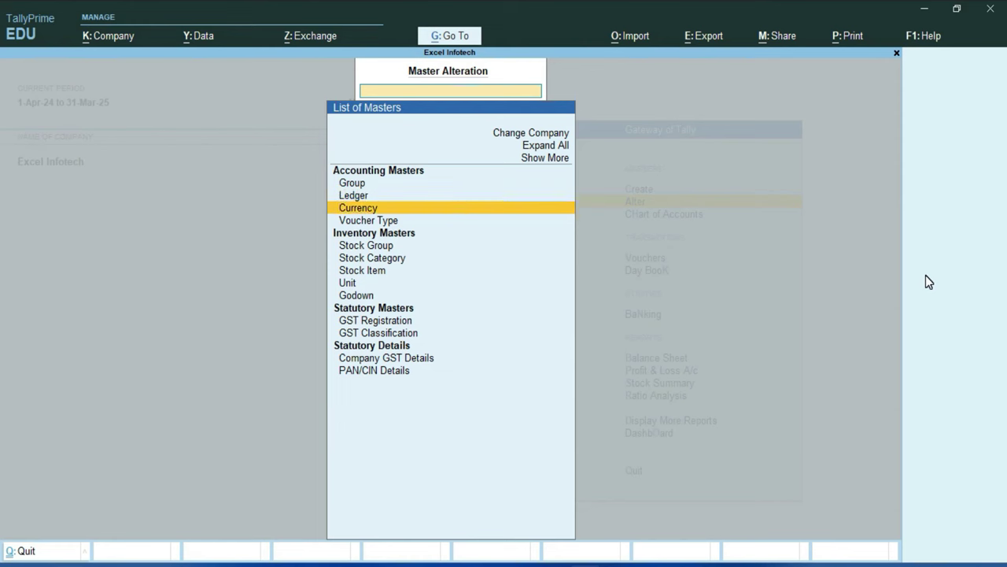
key(Down)
key(Return)
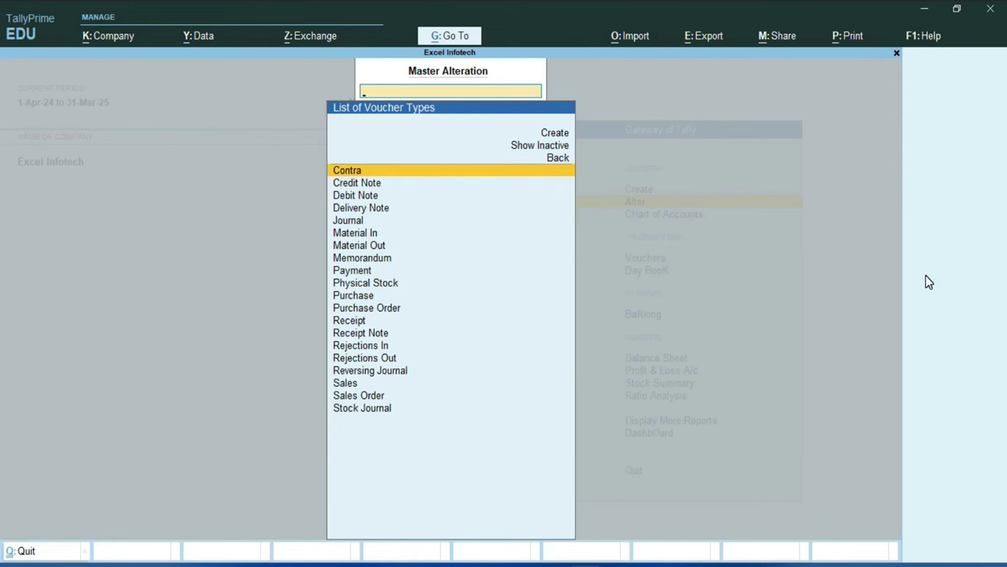
text(Pay)
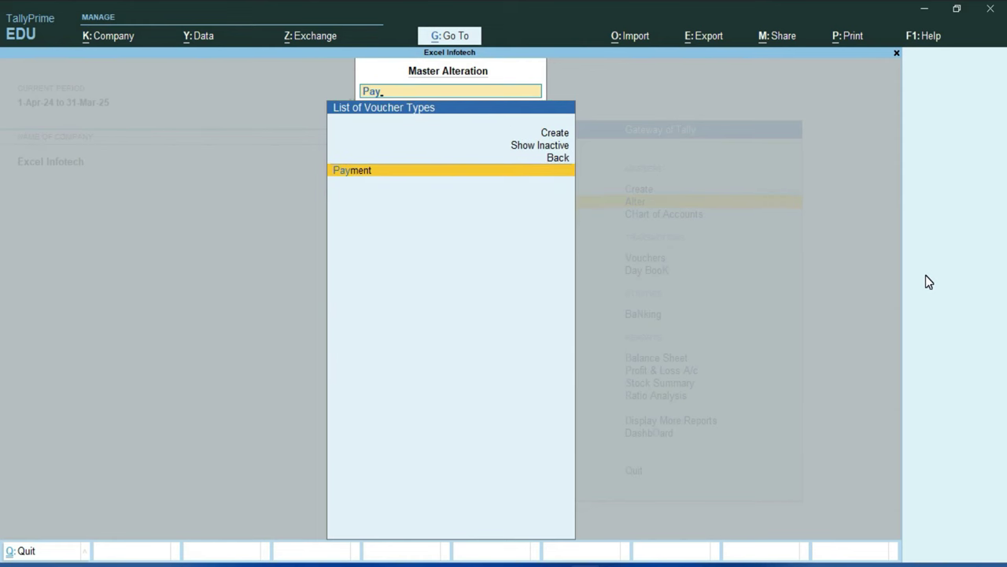
key(Return)
key(Return)
key(Return)
key(Return)
key(Return)
key(Return)
key(Return)
key(Return)
key(Return)
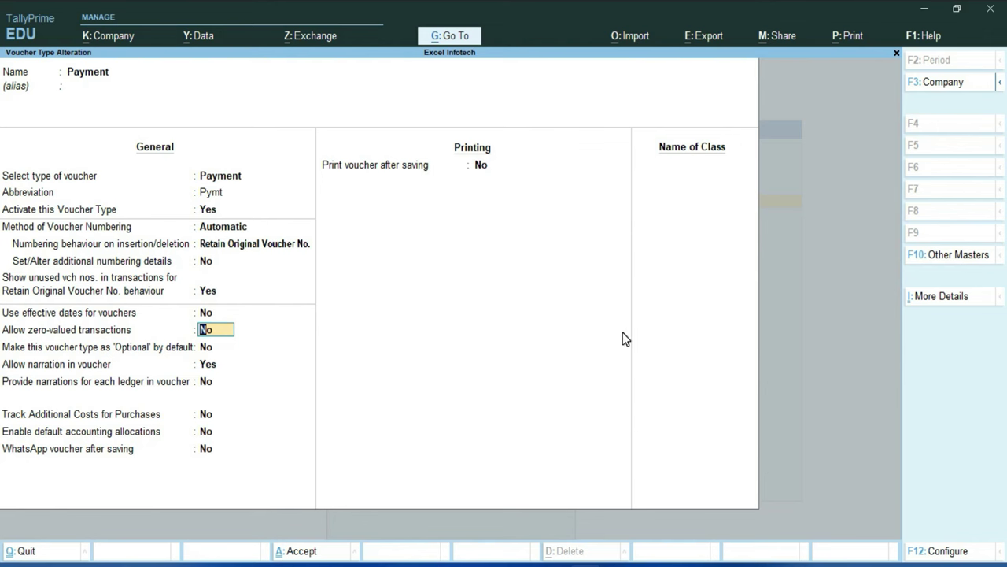
Step: Allow zero-valued transactions for the Payment voucher type, save it, and return to the Gateway
text(y)
key(Return)
key(ctrl)
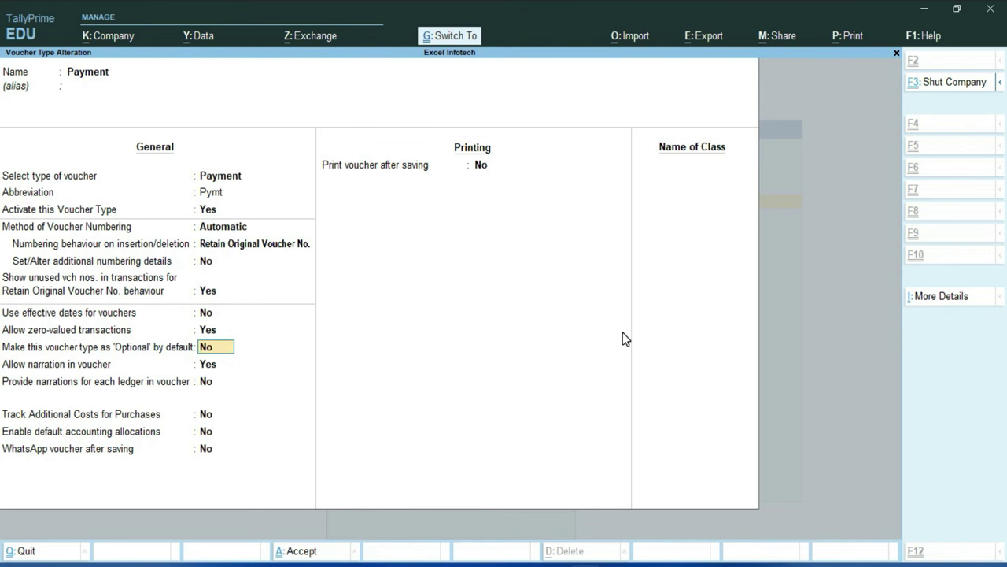
key(ctrl+a)
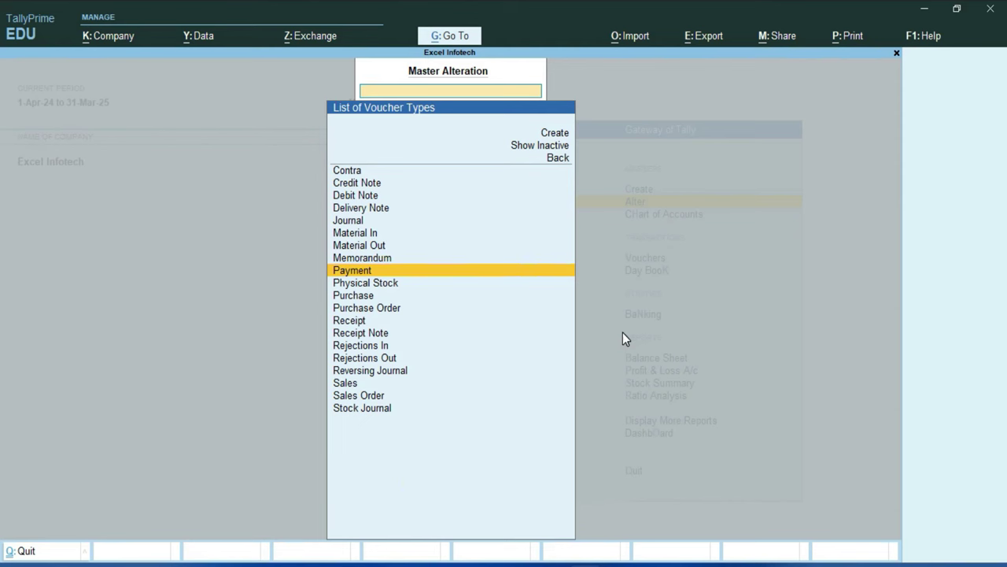
key(Escape)
key(Escape)
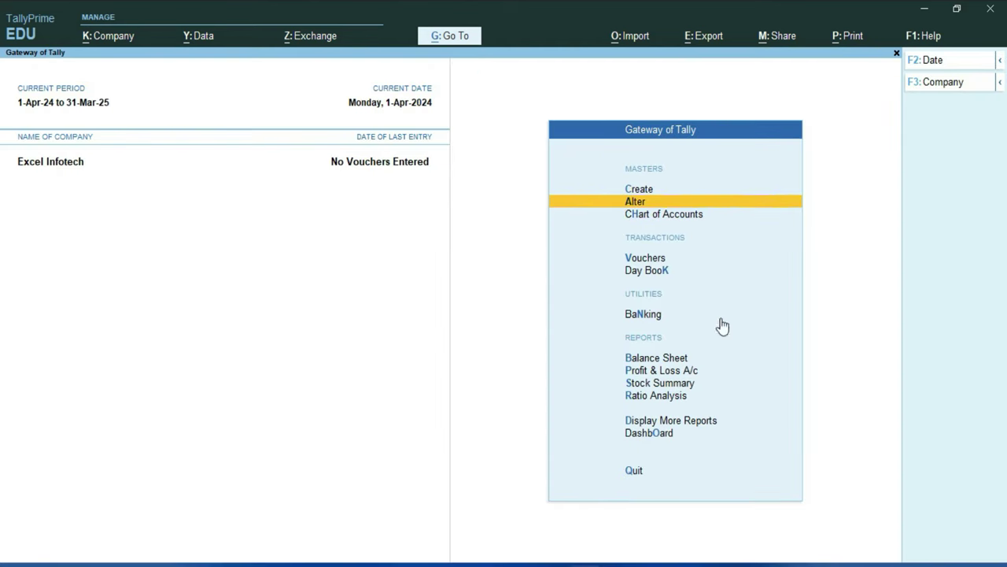
Step: Begin Payment voucher No. 1 from State Bank of India and open a new payee ledger form
click(644, 259)
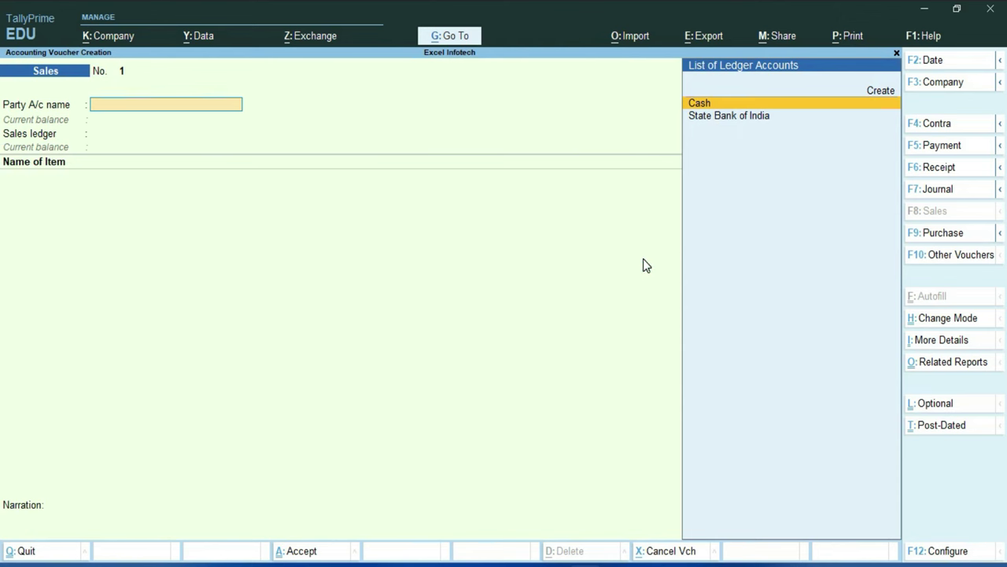
key(F5)
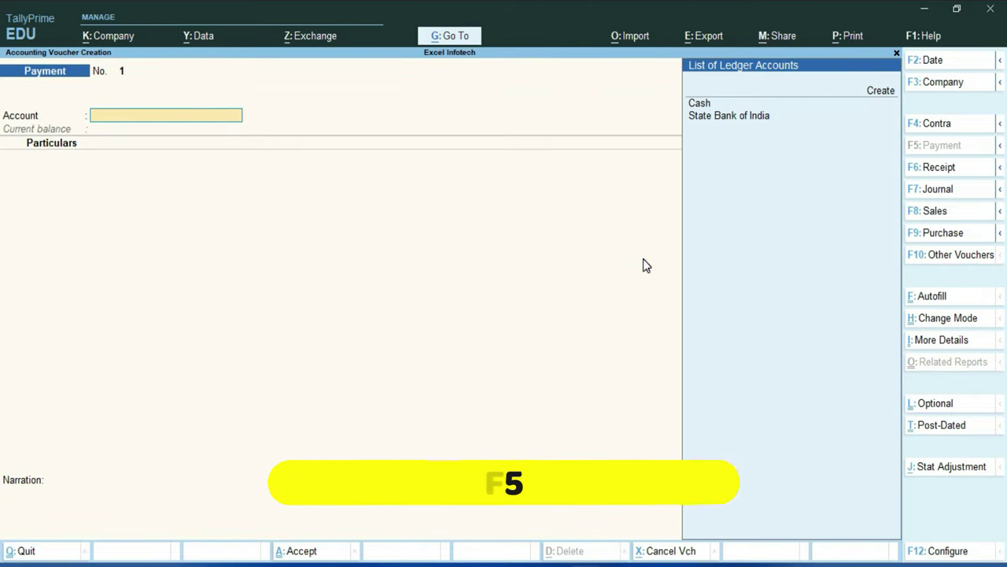
key(Down)
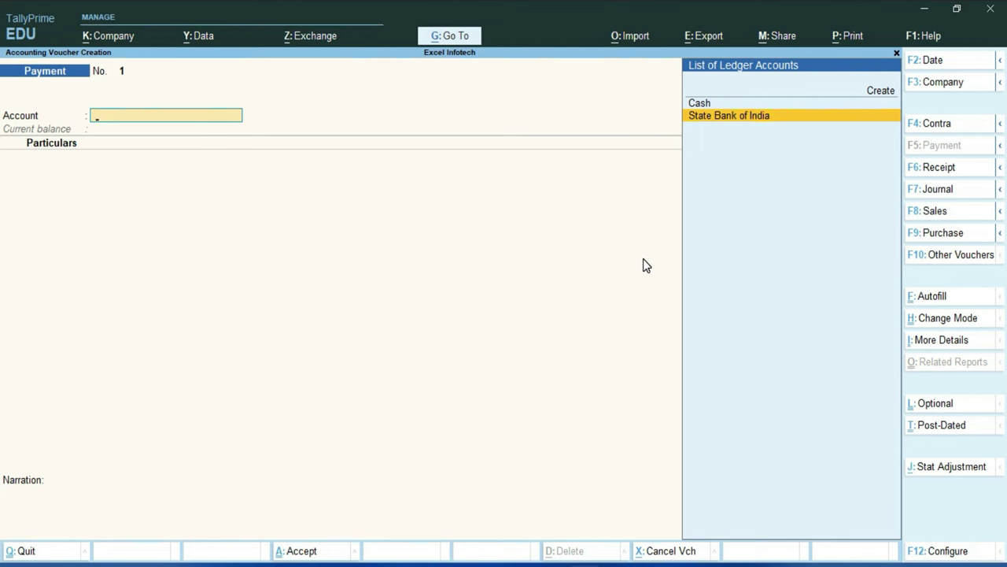
key(Return)
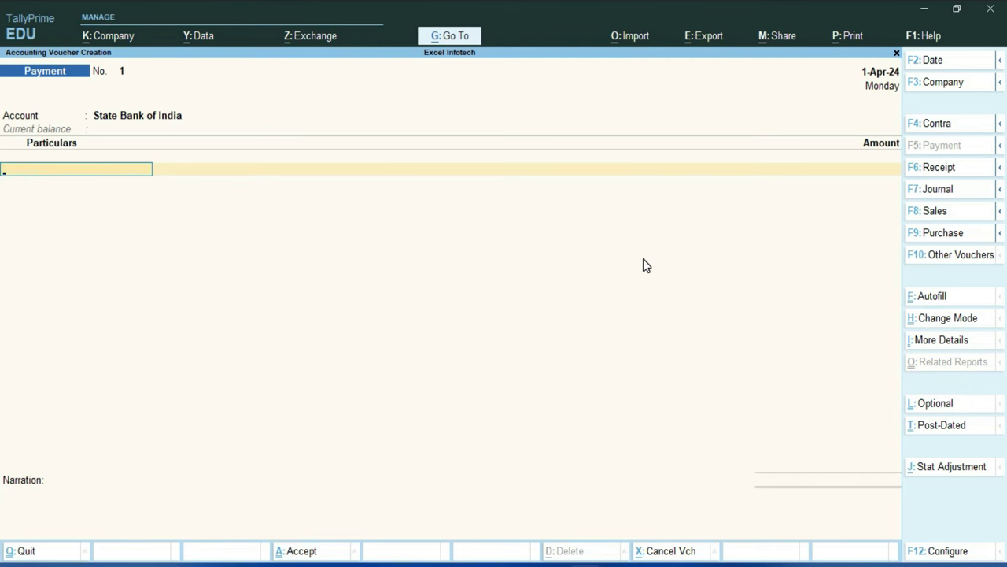
key(alt+c)
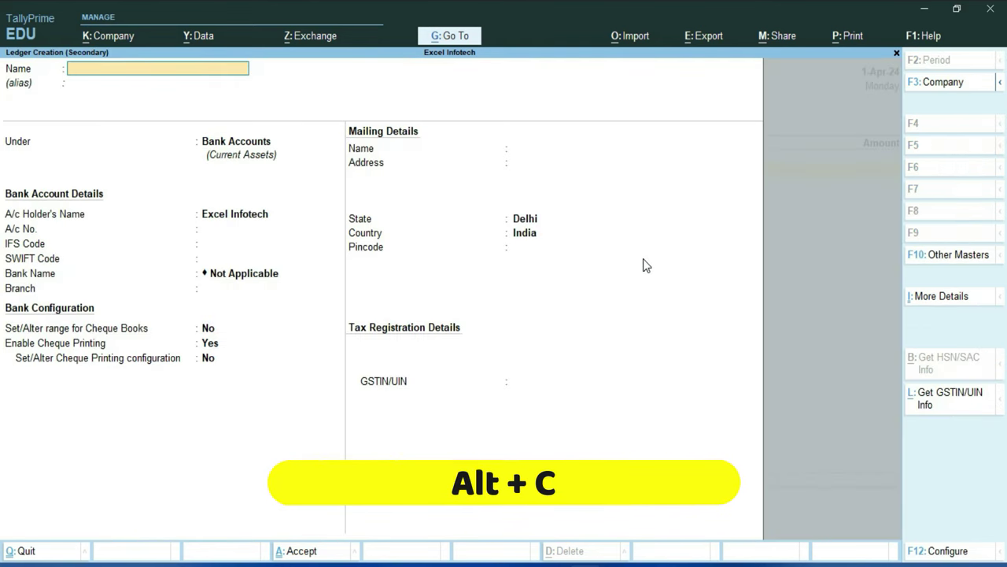
Step: Create and save ledger 'Mohan Corp.' under Sundry Creditors with bill-by-bill balances kept on
text(Mohan Corp.)
key(Return)
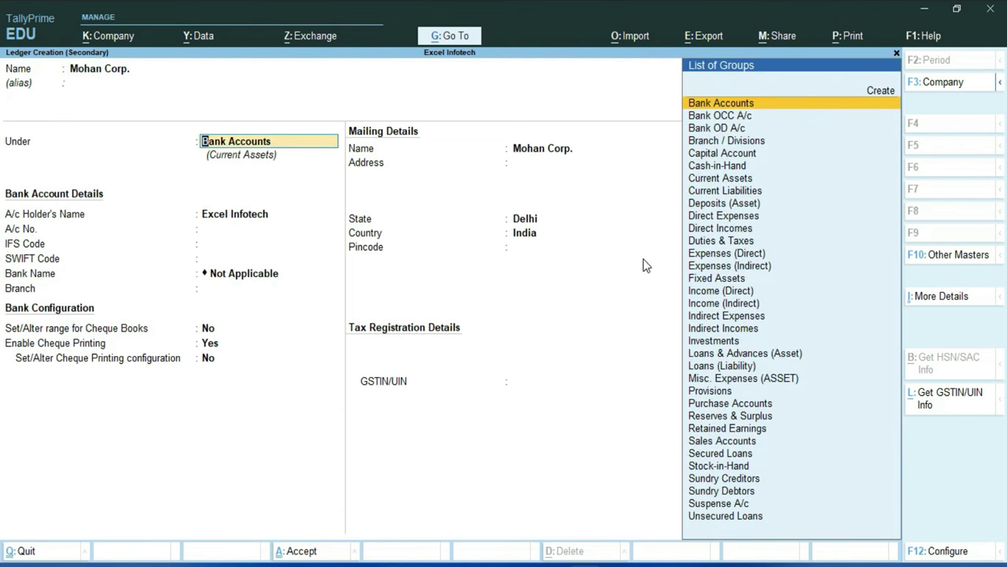
text(S)
key(Down)
key(Down)
key(Down)
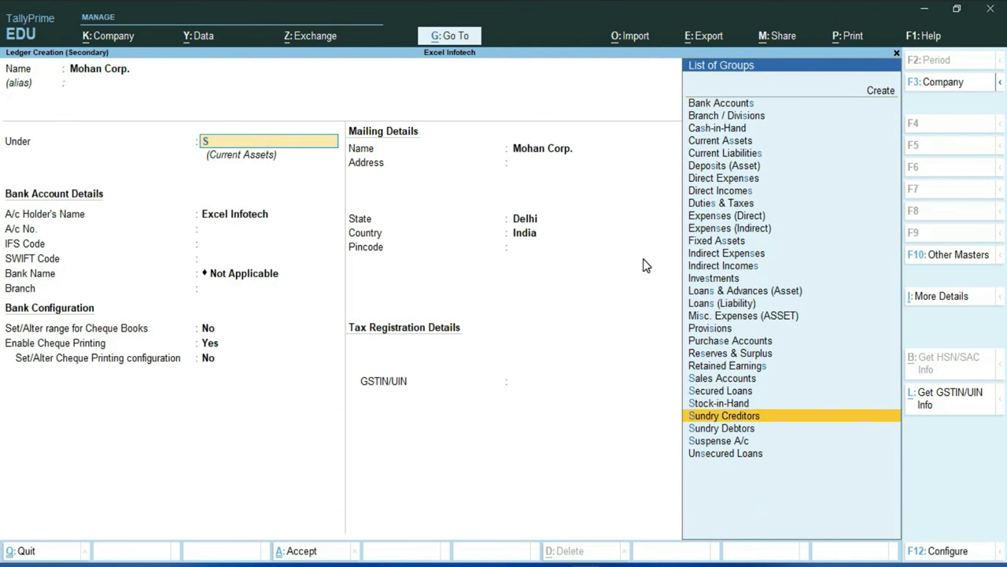
key(Return)
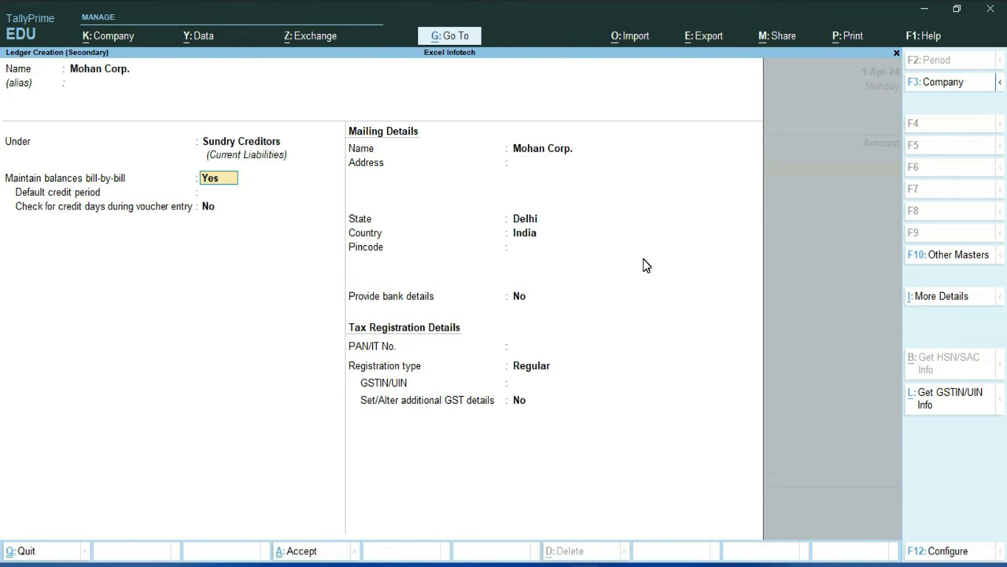
key(Return)
key(Return)
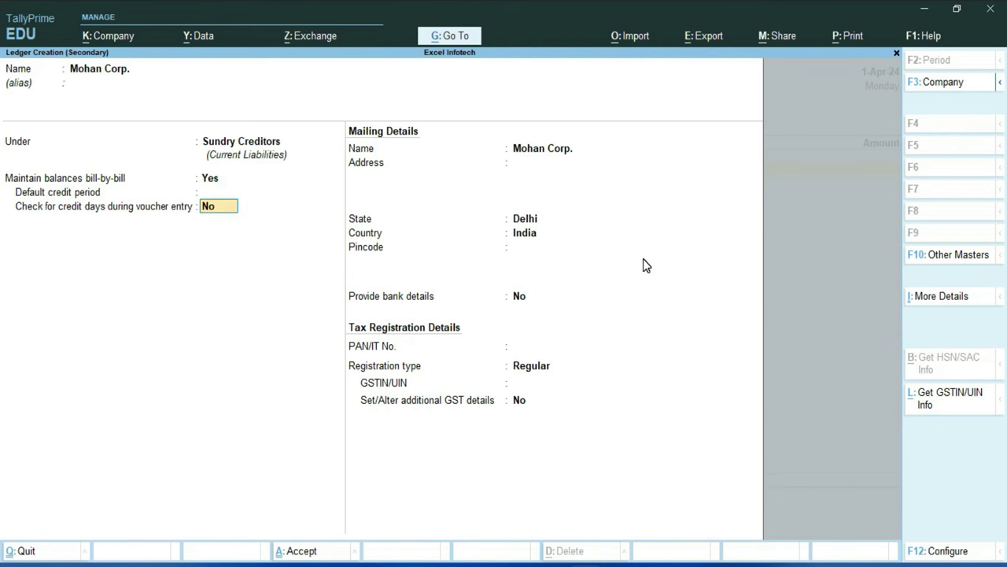
key(Return)
key(ctrl)
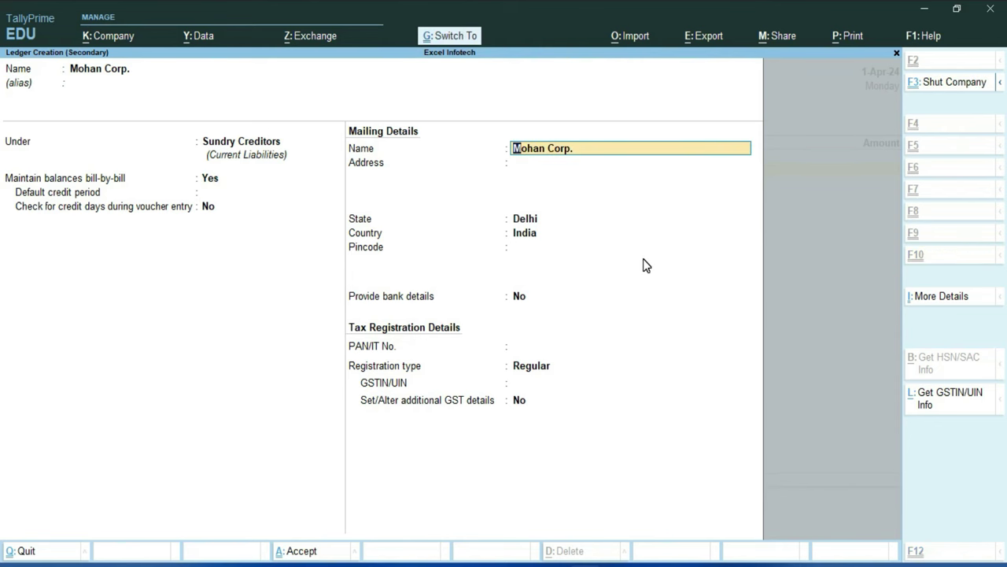
key(ctrl+a)
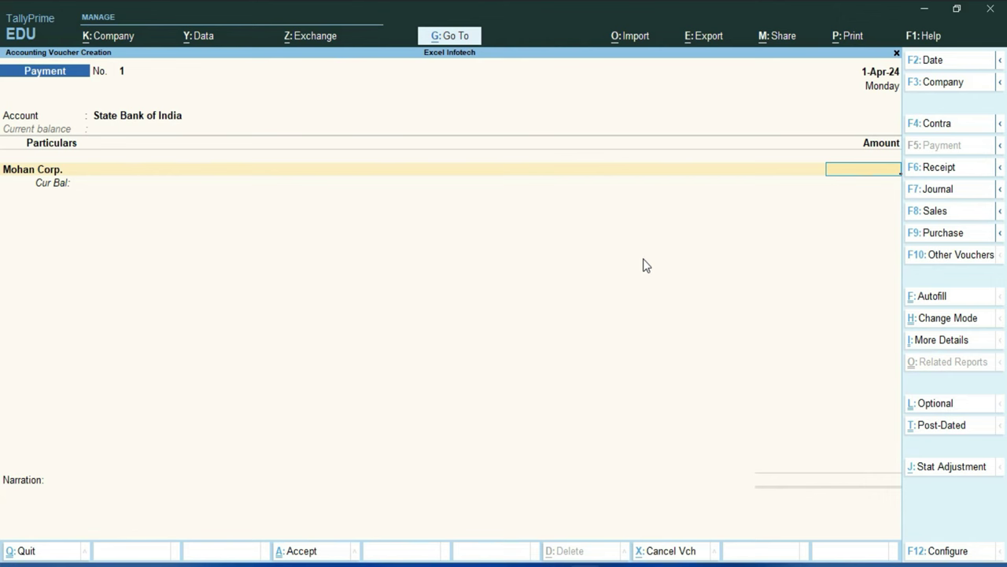
Step: Enter a 9,500 payment to Mohan Corp. as an On Account bill-wise adjustment
text(9500)
key(Return)
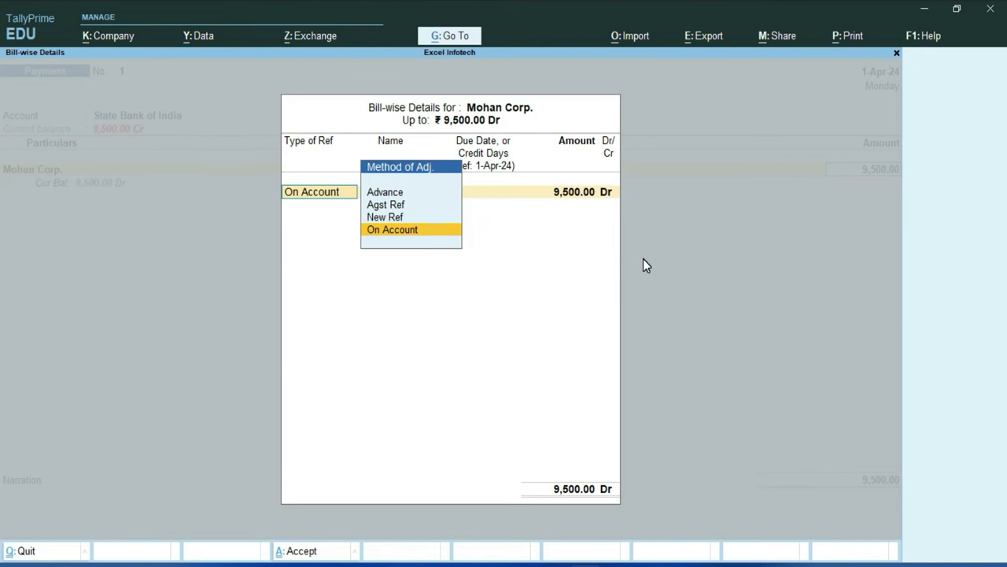
key(Return)
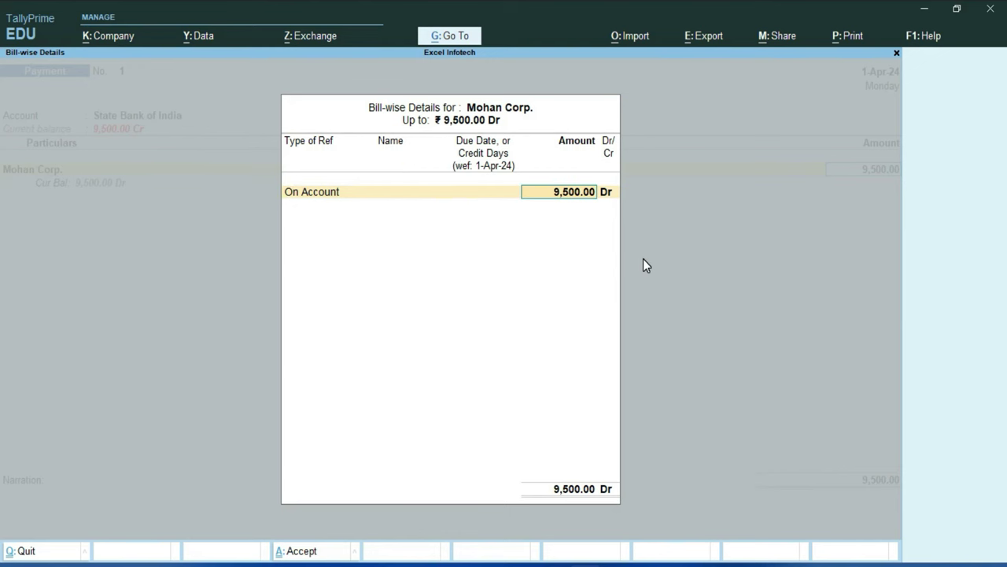
key(Return)
key(Return)
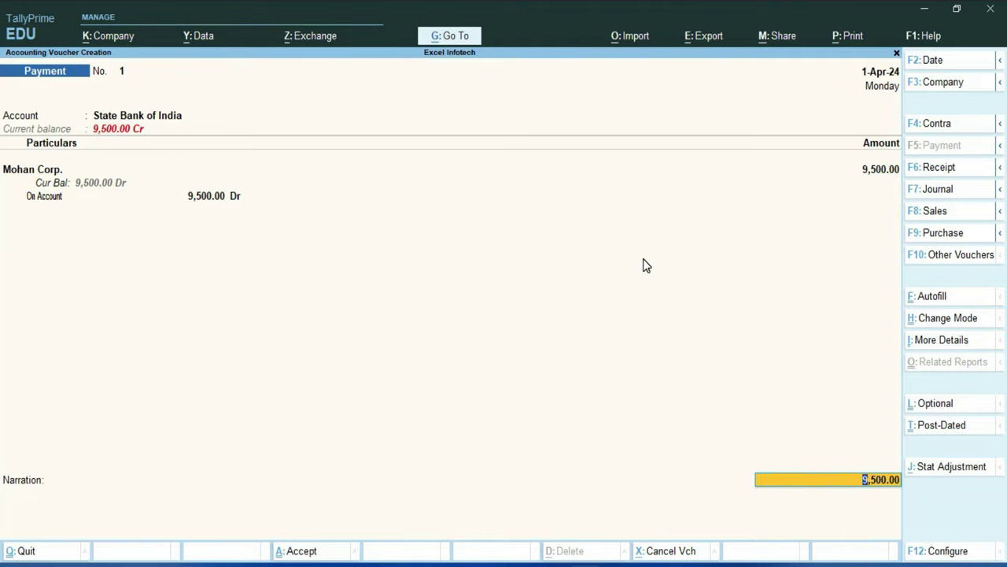
key(Return)
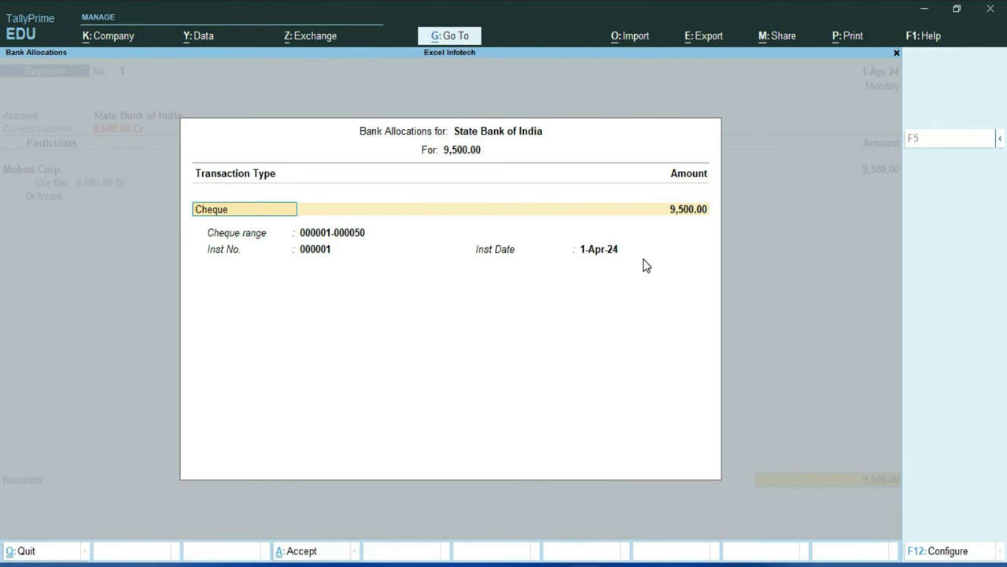
Step: Keep the bank allocation as Cheque 000001, 9,500.00, dated 1-Apr-24
key(Return)
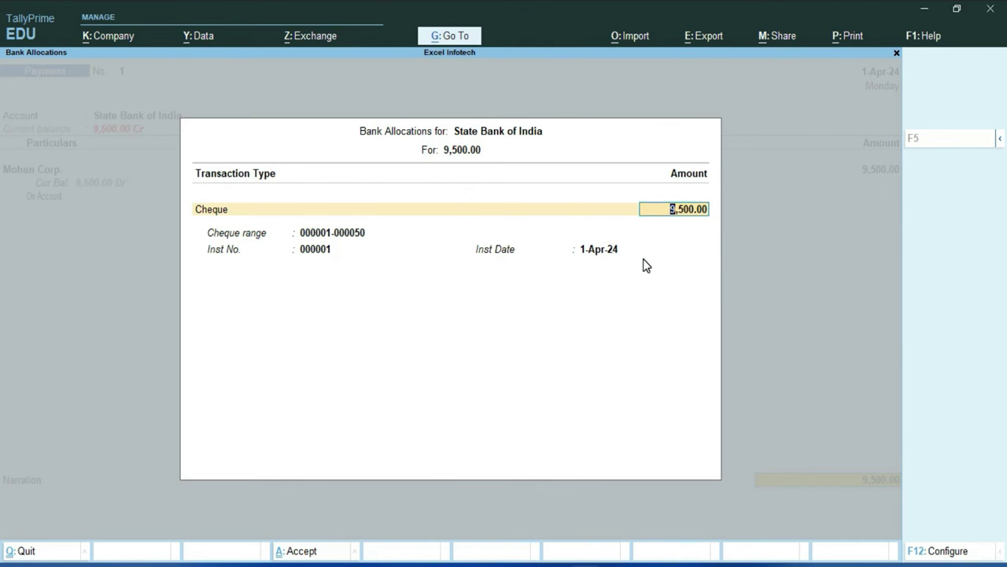
key(Return)
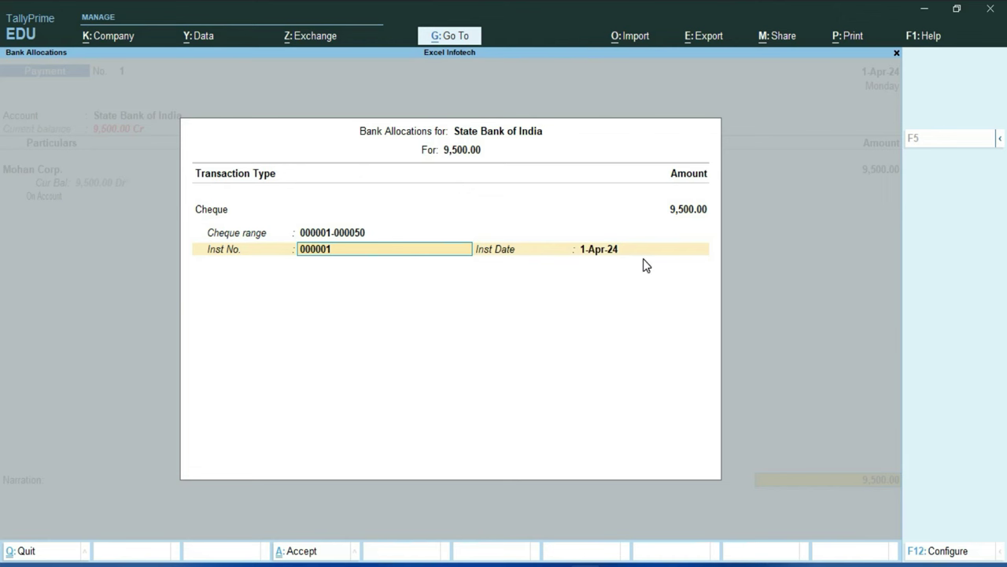
key(Return)
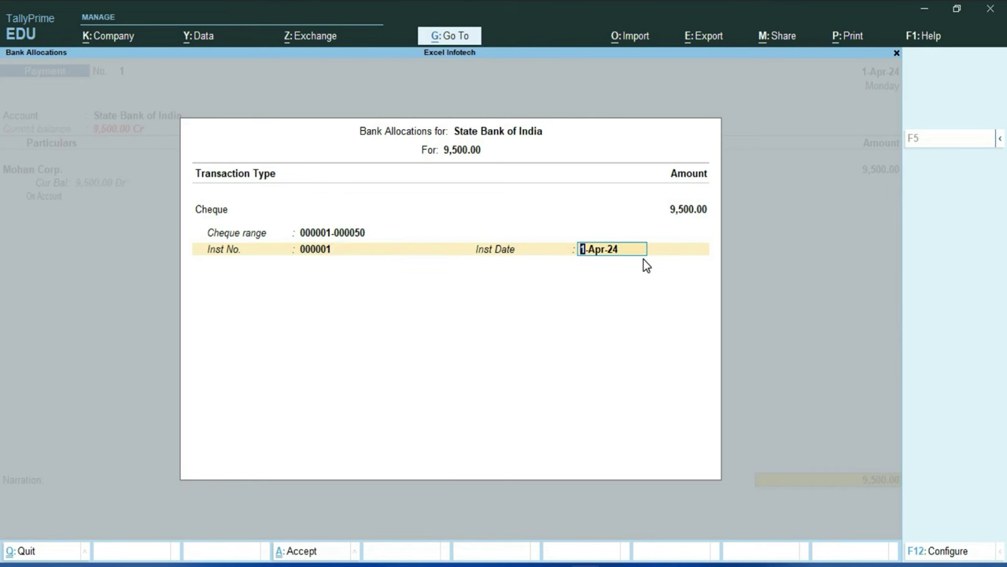
key(Return)
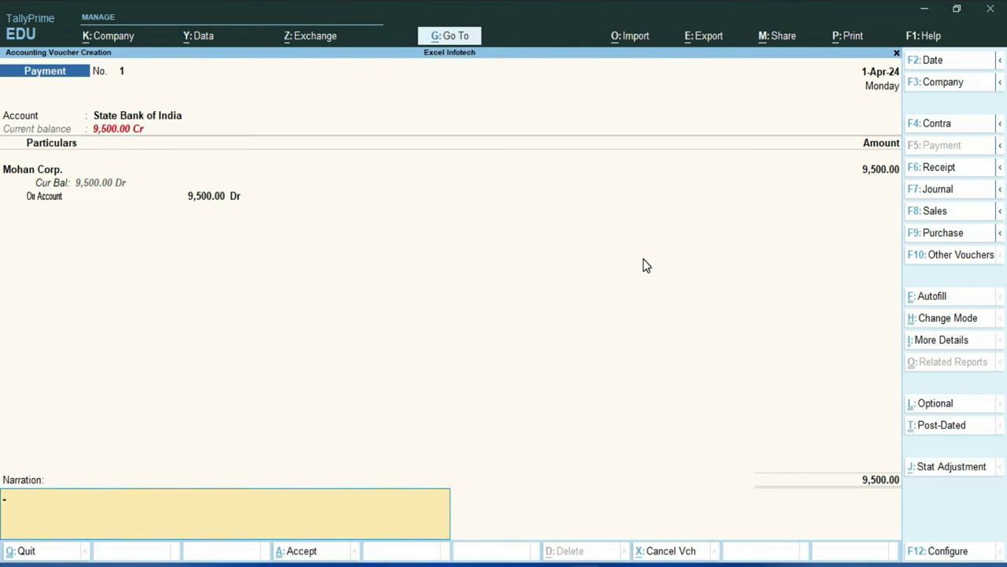
Step: Save the voucher and preview Mohan Corp.'s 9,500.00 cheque enlarged to full width
key(Return)
key(Return)
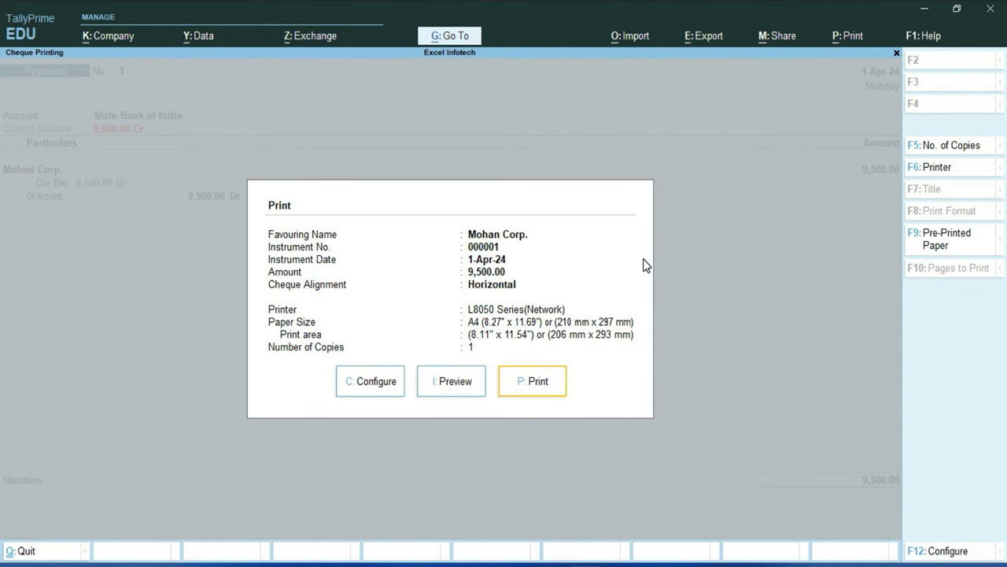
key(Left)
key(Return)
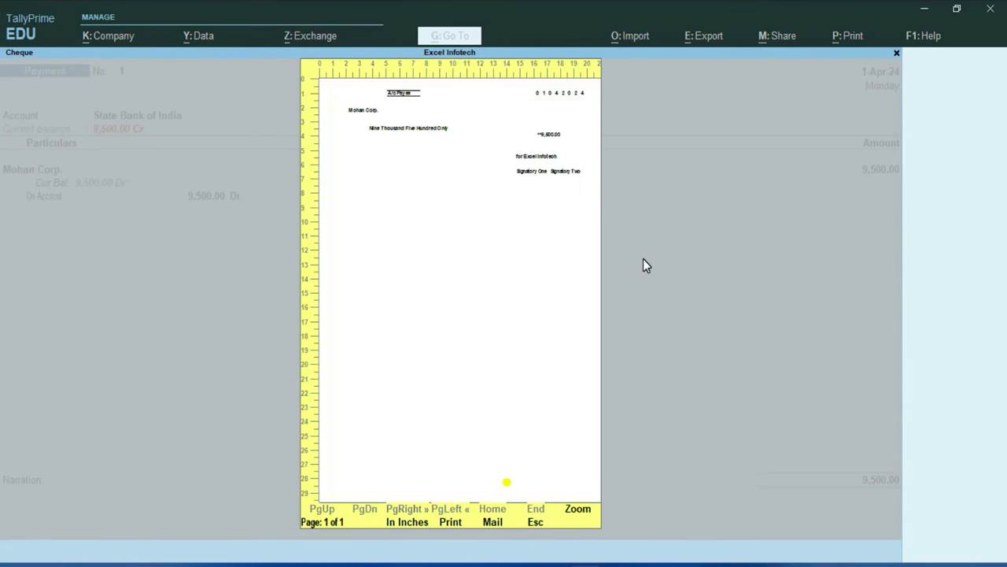
key(alt+z)
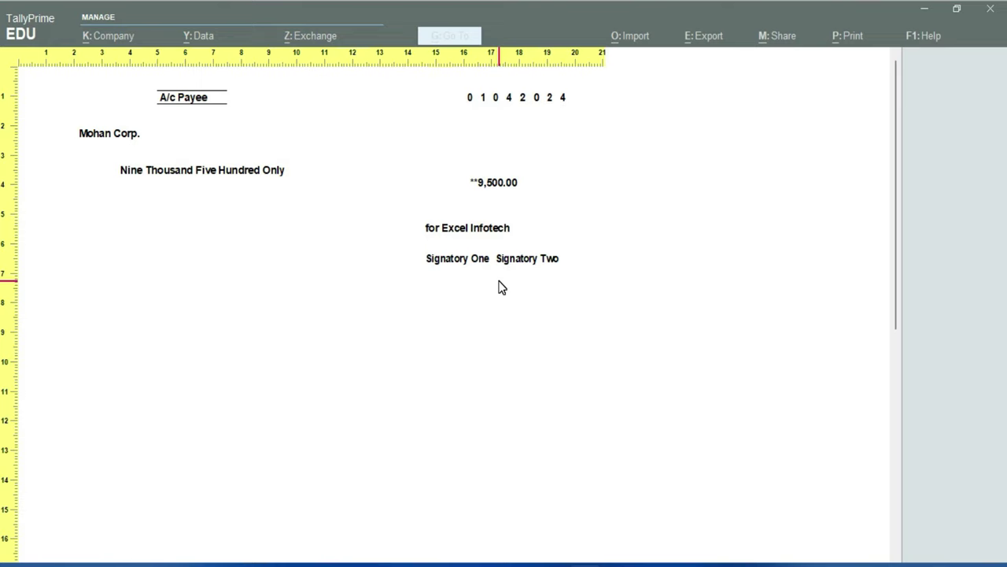
key(Escape)
key(Escape)
key(Escape)
key(Escape)
Step: View State Bank of India's pending cheques in Cheque Printing, showing unprinted cheque 000001, then return to Banking
key(y)
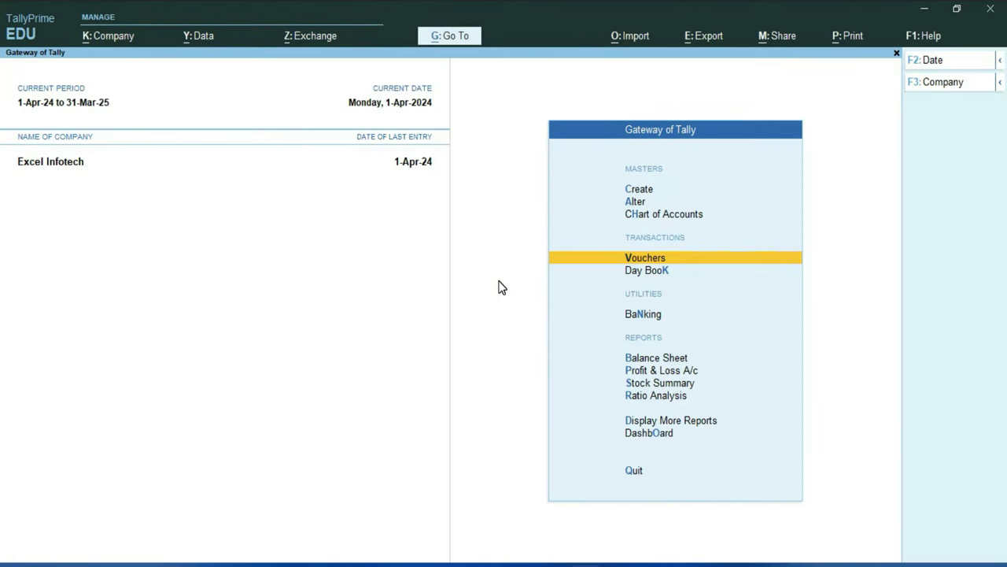
key(Down)
key(Down)
key(Down)
key(Up)
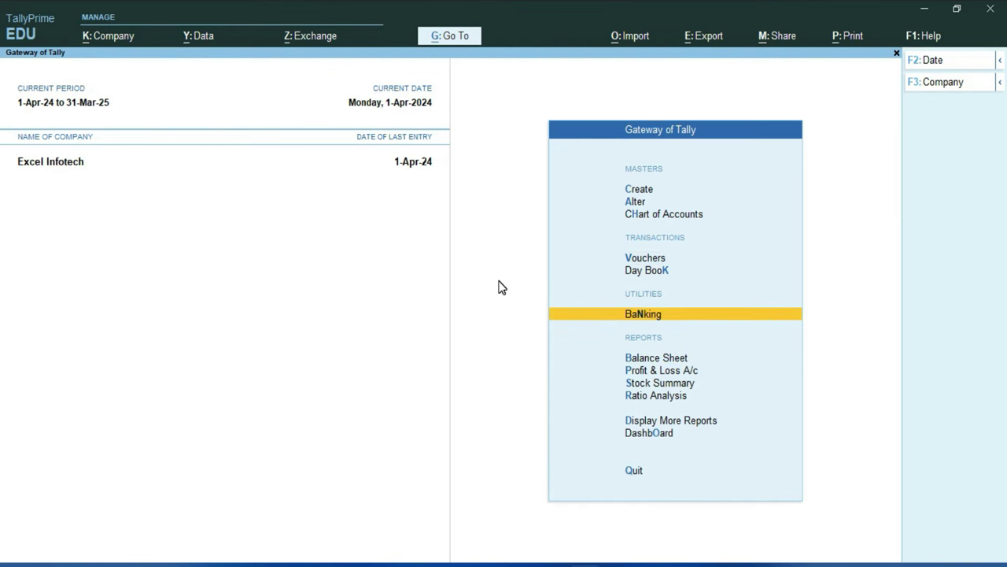
key(Return)
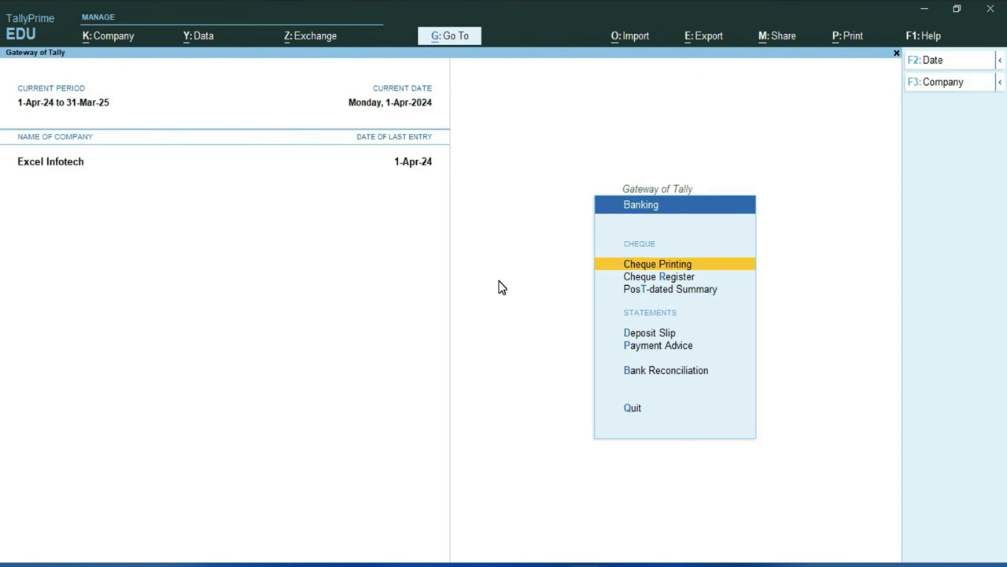
key(Return)
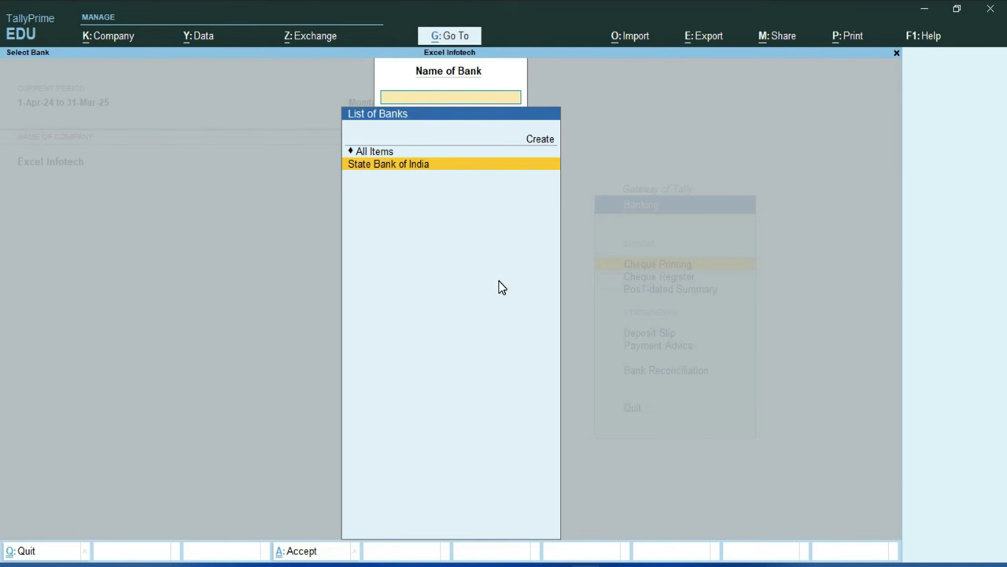
key(Return)
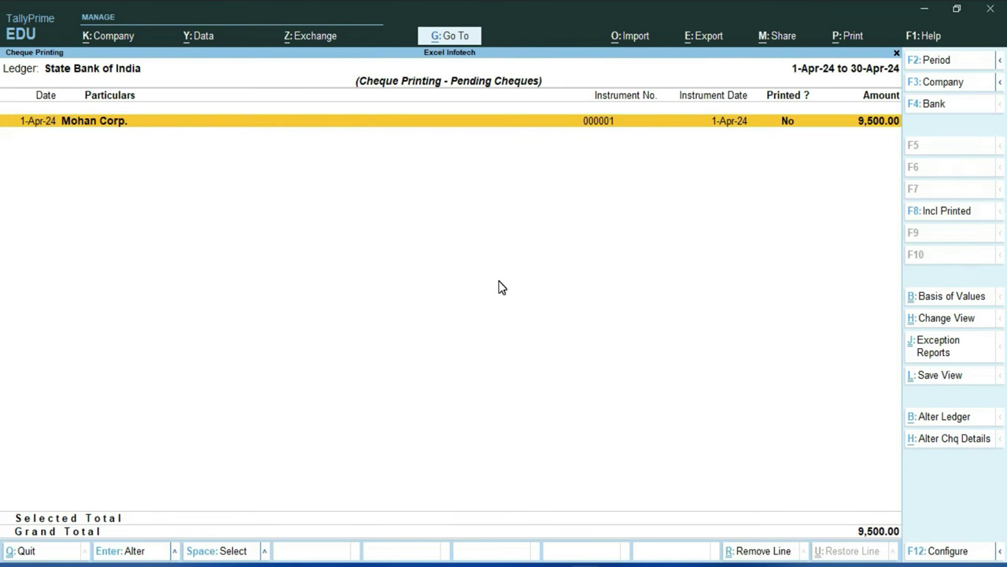
key(Escape)
key(Escape)
key(Down)
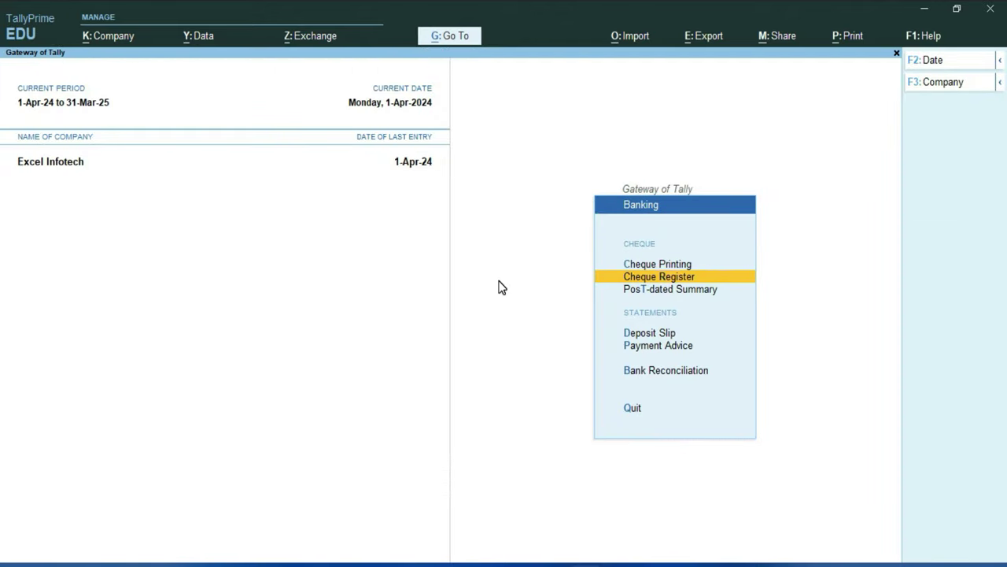
key(Return)
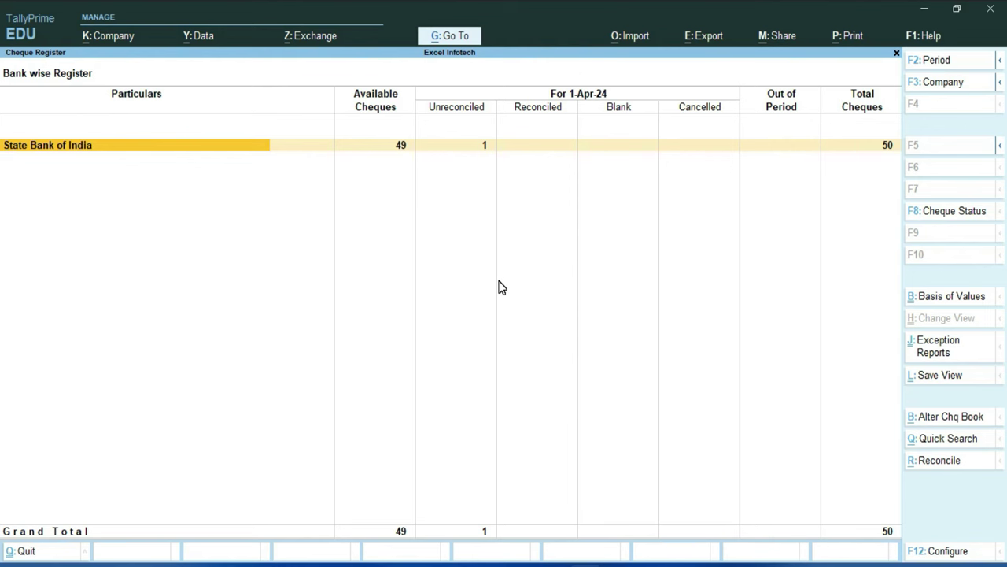
click(401, 150)
key(Return)
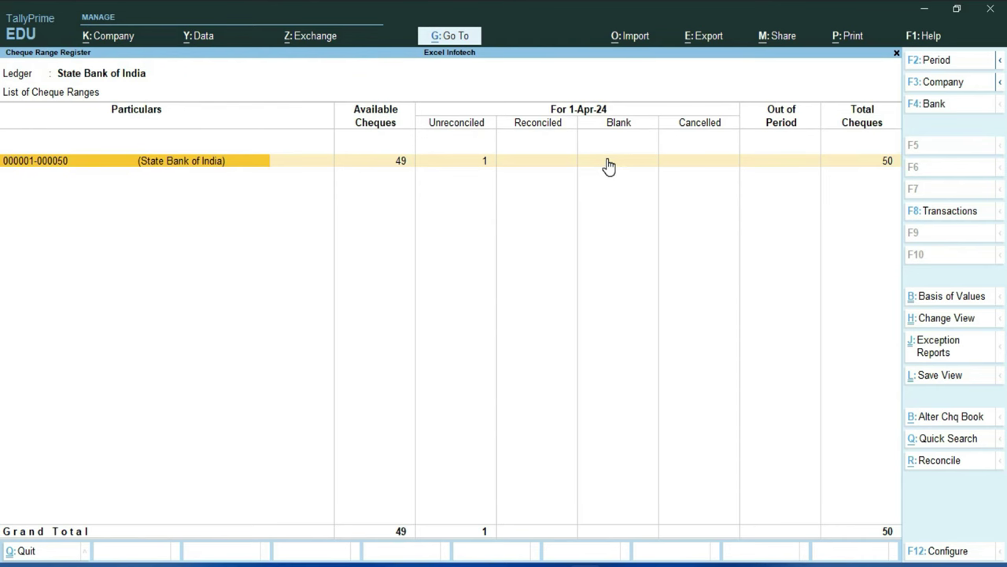
key(Return)
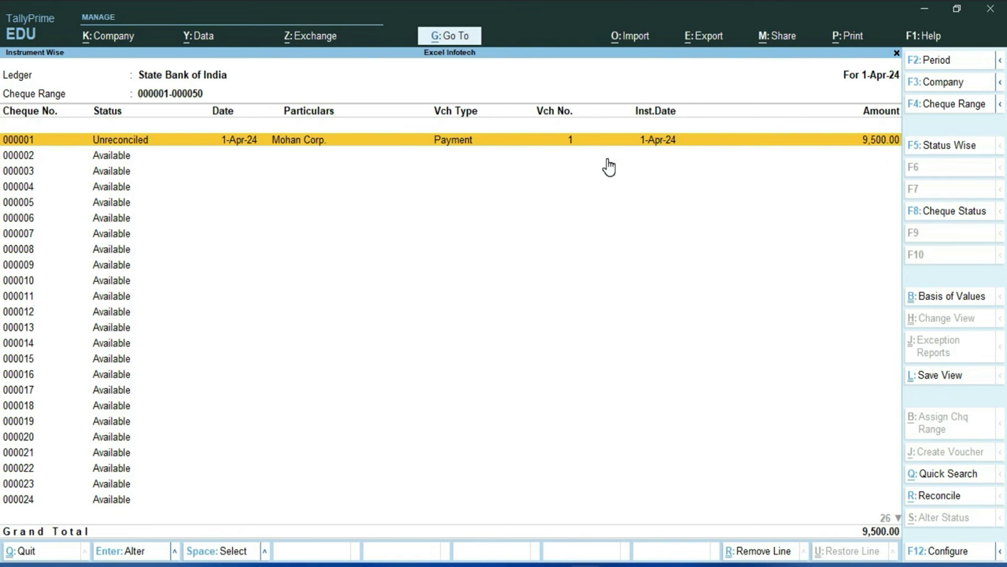
key(Down)
key(Down)
key(Down)
key(Down)
key(Down)
key(Down)
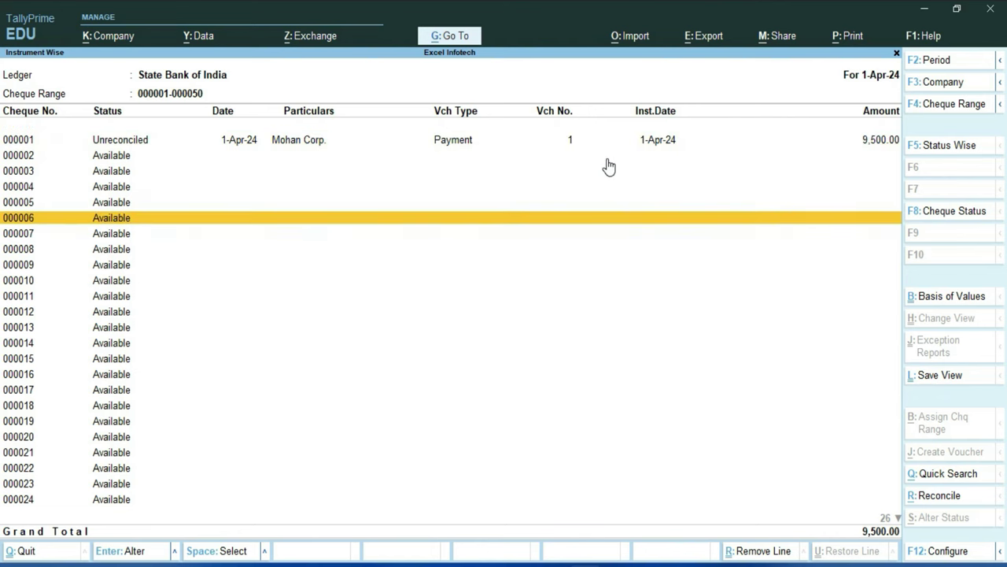
Step: Cancel cheque 000005 dated 1-4-2024 with the remark 'due to incorrect filling'
key(Up)
key(Up)
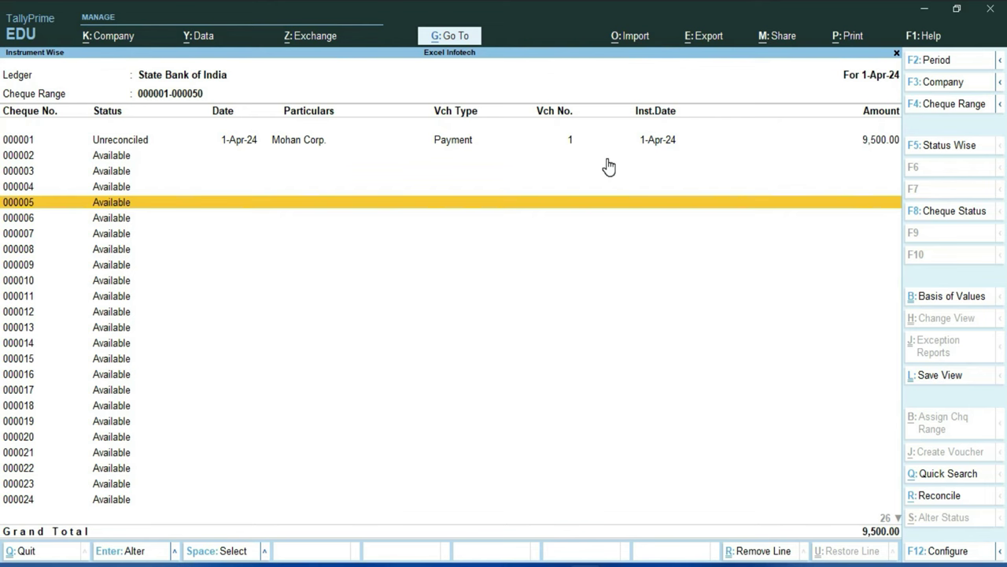
key(space)
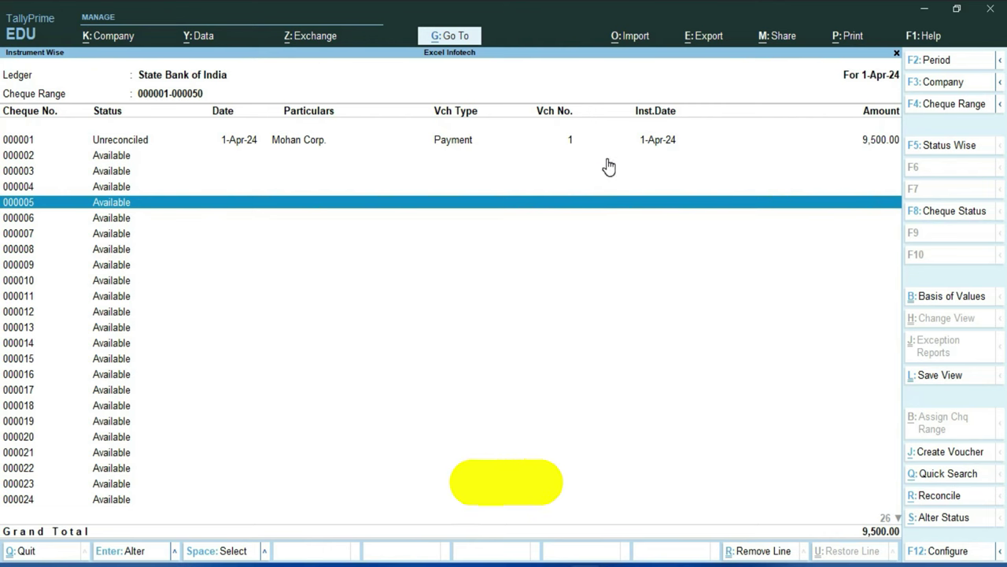
key(alt+s)
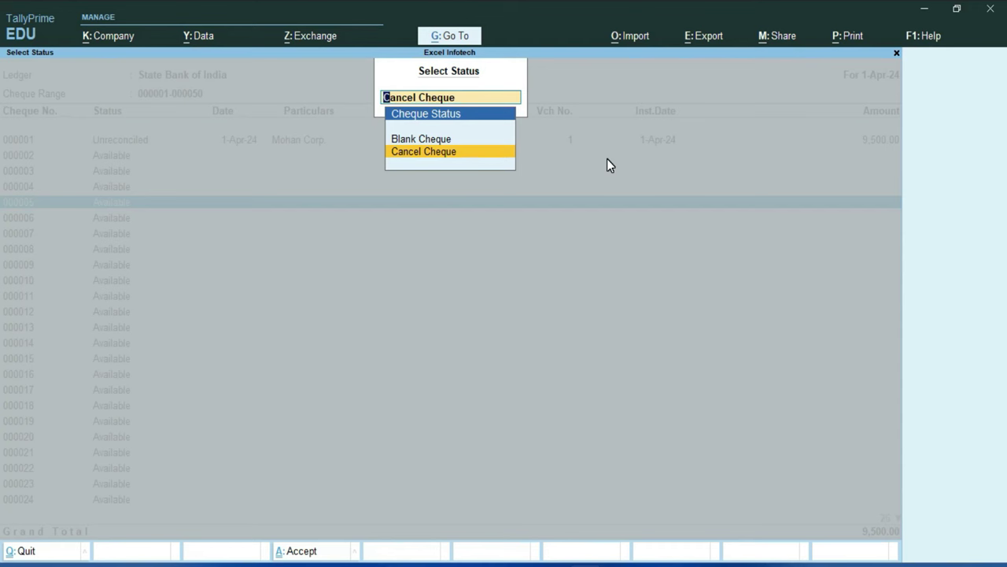
key(Return)
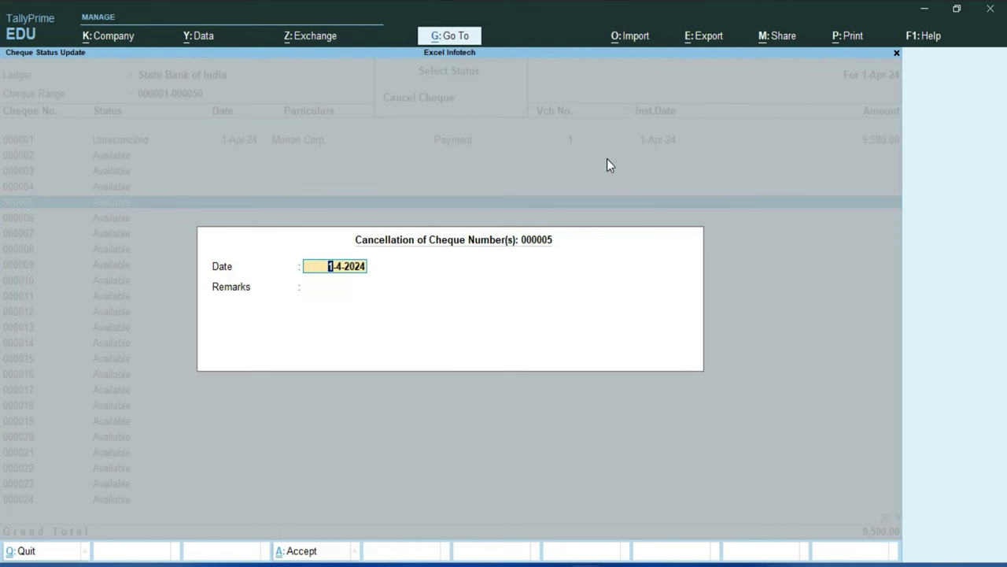
key(Return)
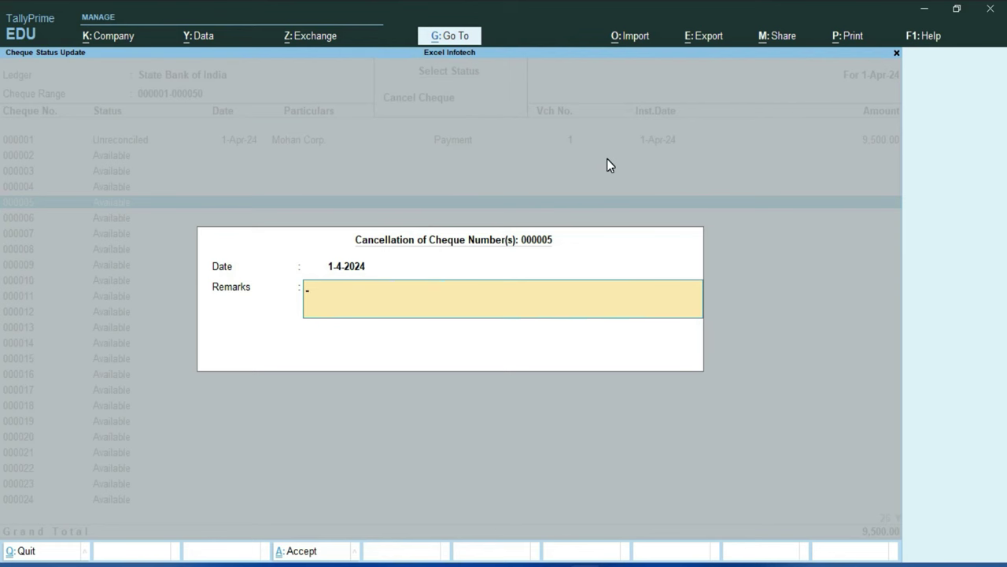
text(due to incorrect filling)
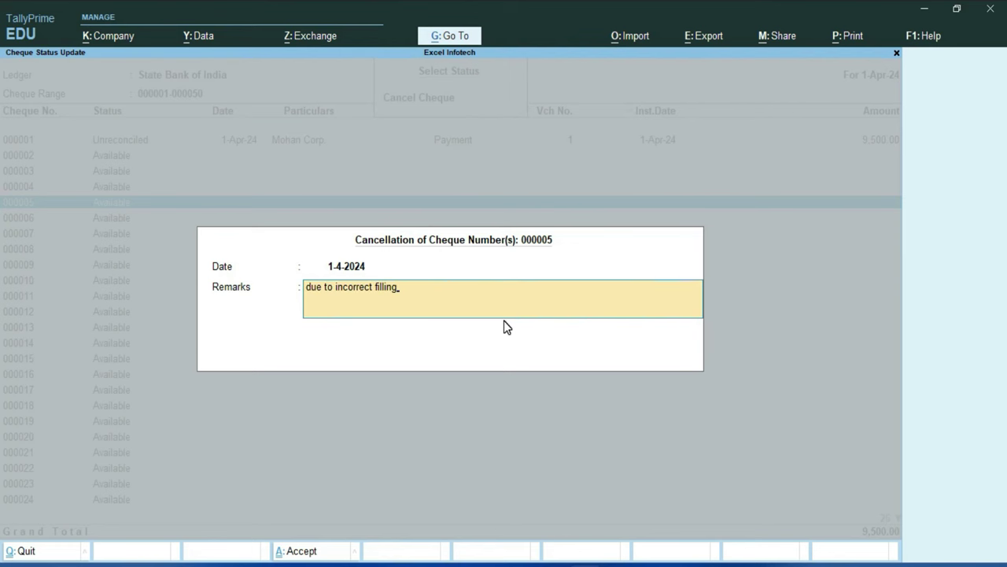
key(Return)
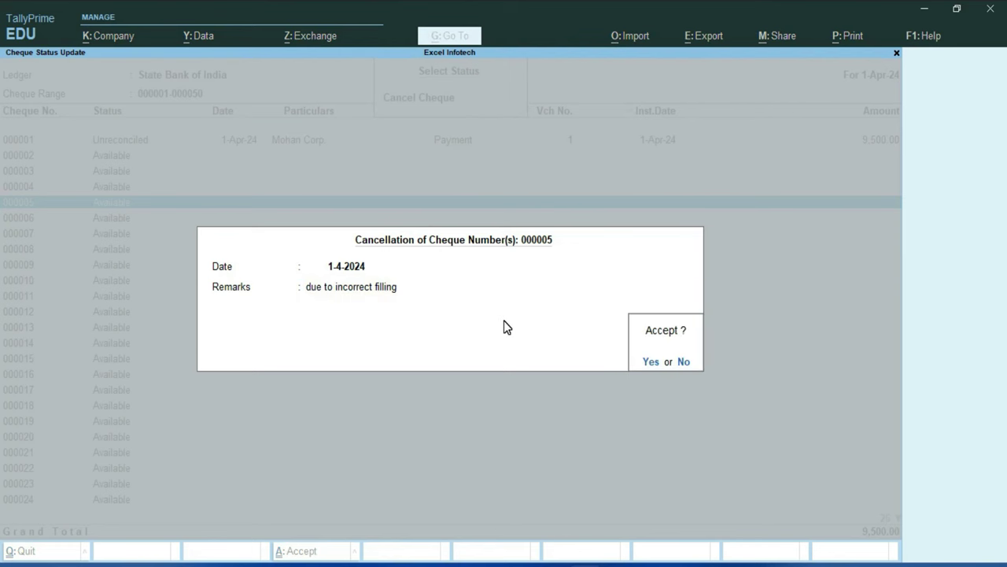
key(Return)
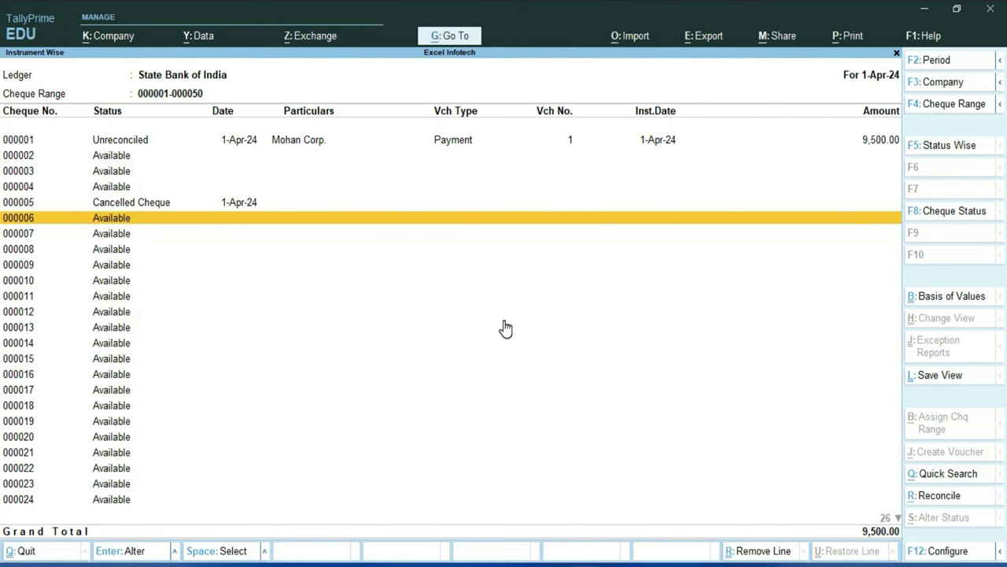
Step: Set cheque 000002 to Blank Cheque status, opening Payment voucher No. 2 from State Bank of India
click(49, 202)
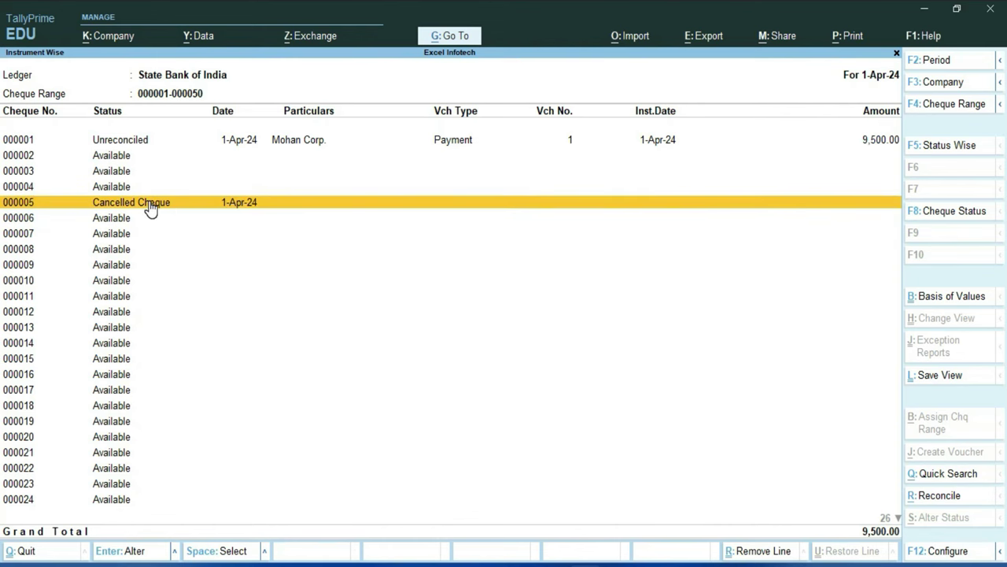
click(110, 156)
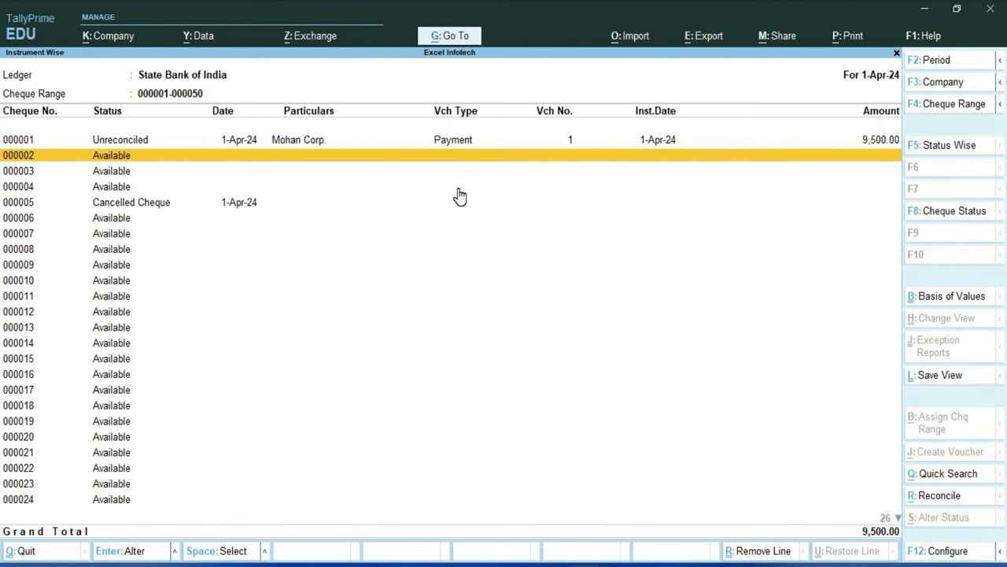
key(space)
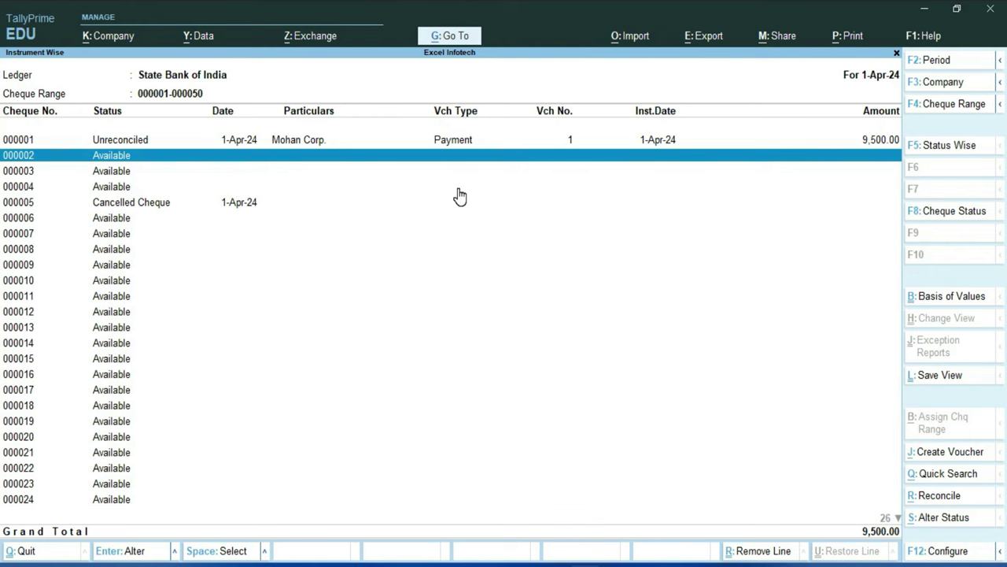
key(alt+s)
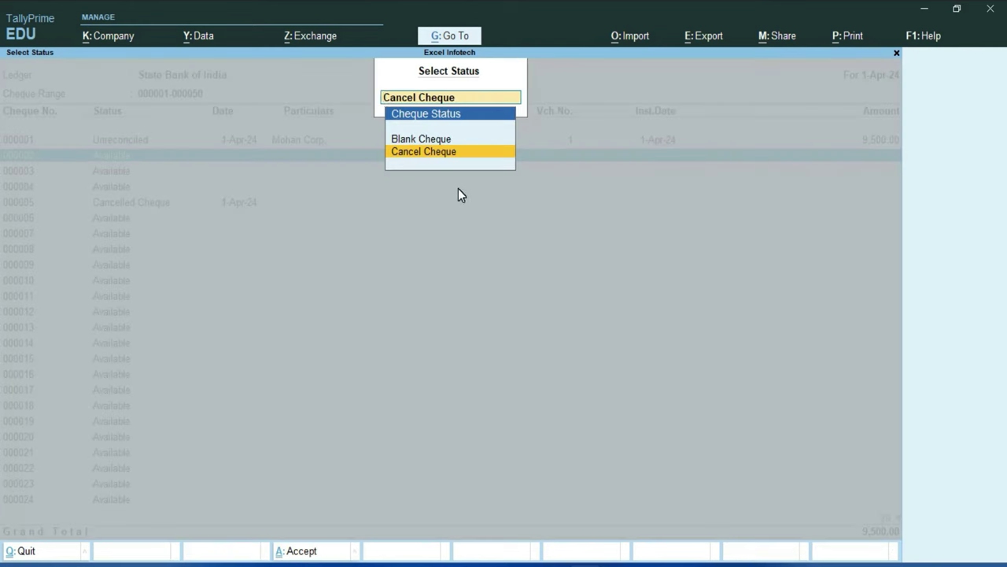
key(Up)
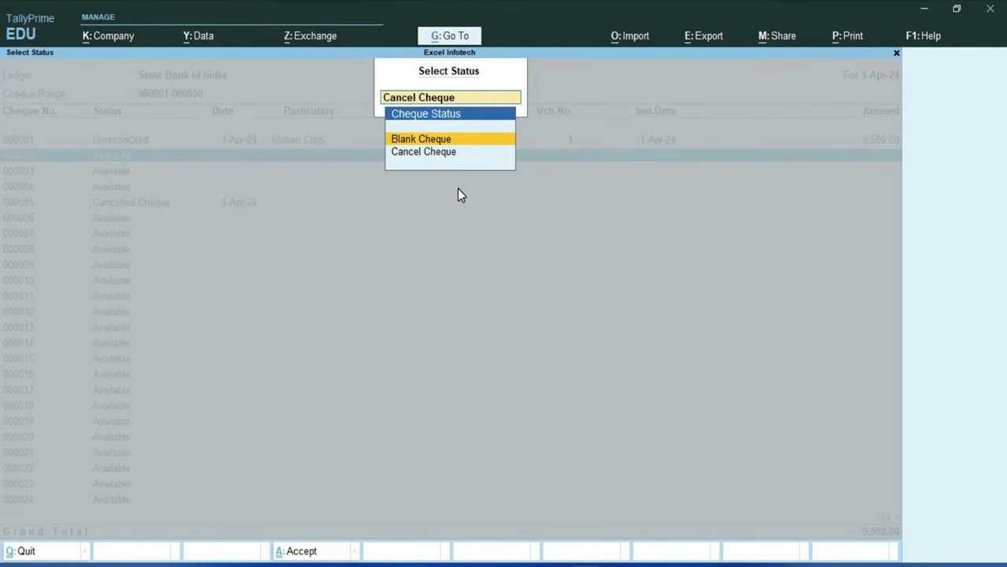
key(Return)
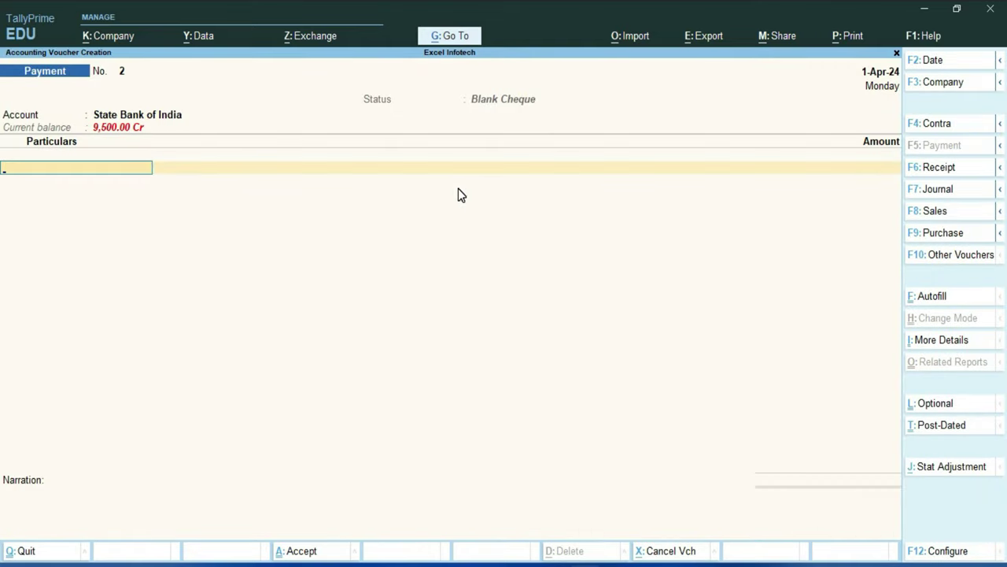
Step: Select Mohan Corp. as payee, accept cheque 000002 dated 1-Apr-24, and save the voucher without narration
key(space)
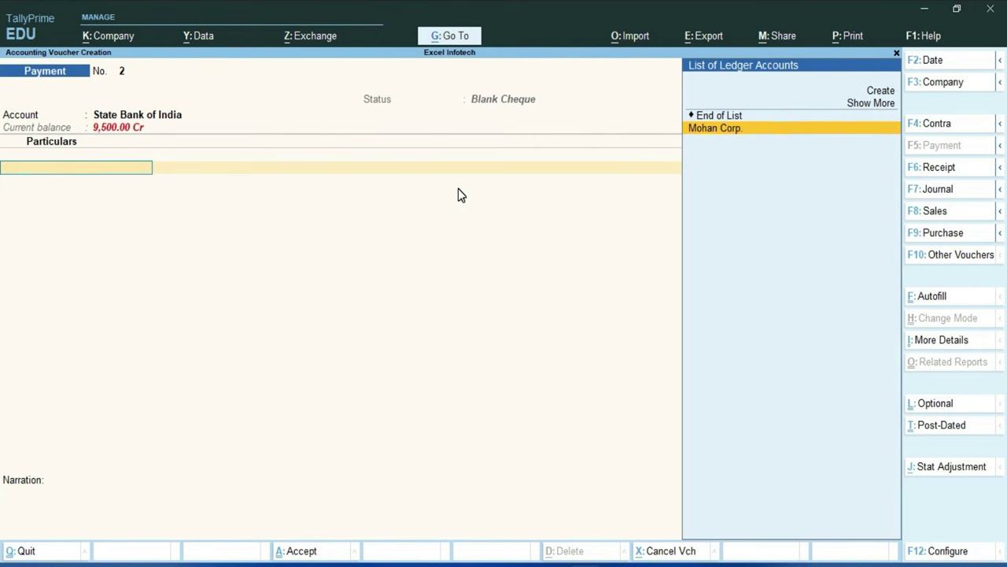
key(Return)
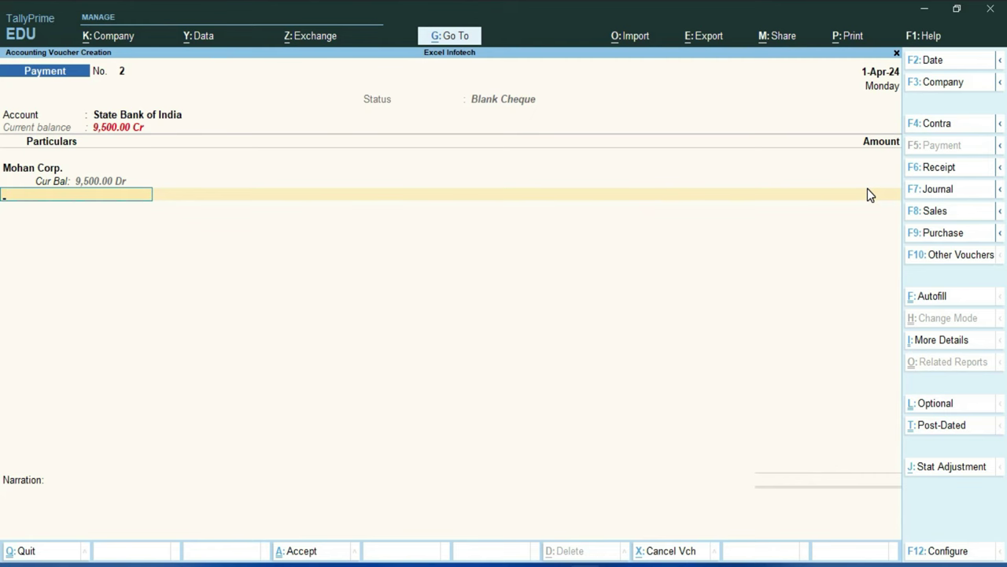
key(Return)
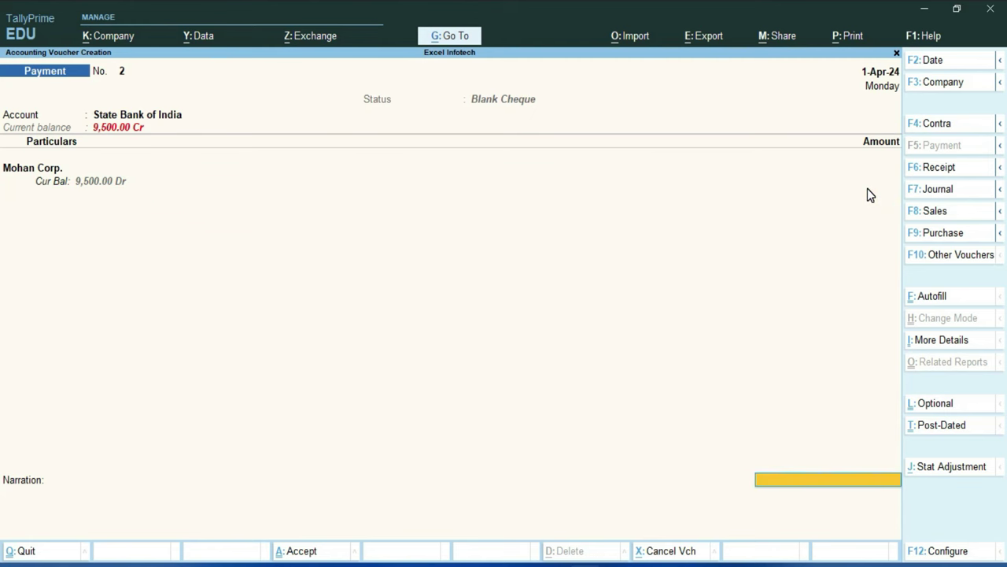
key(Return)
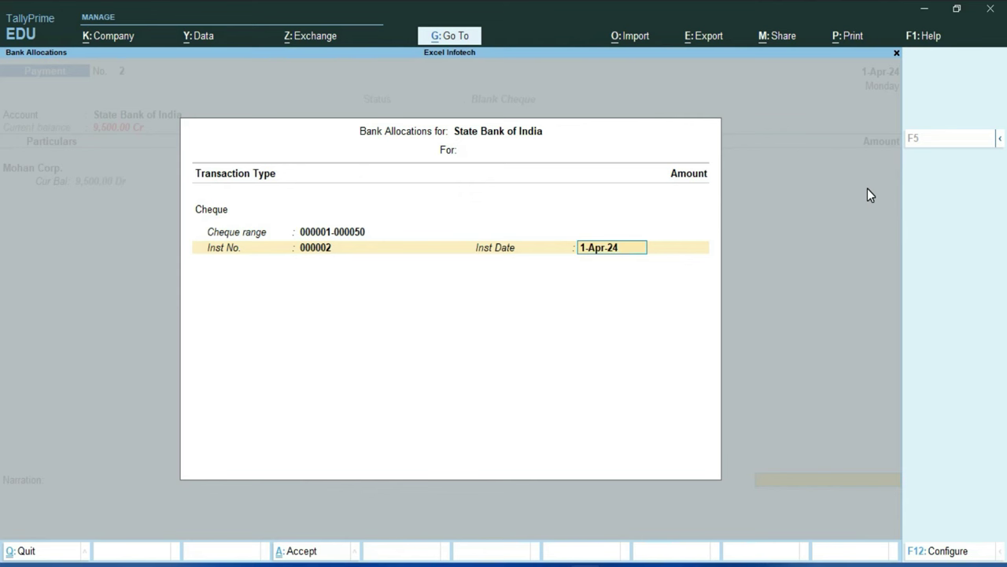
key(Return)
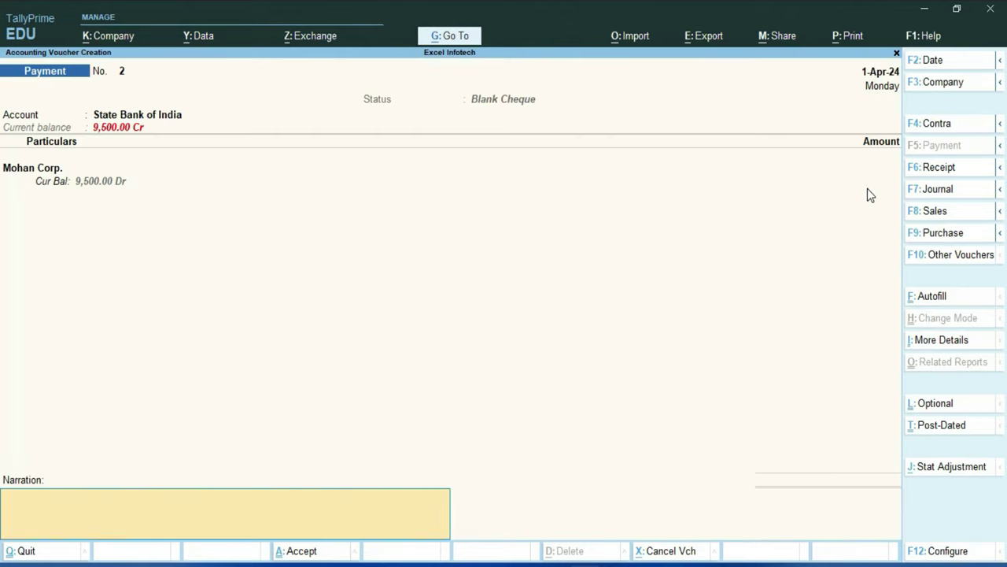
key(Return)
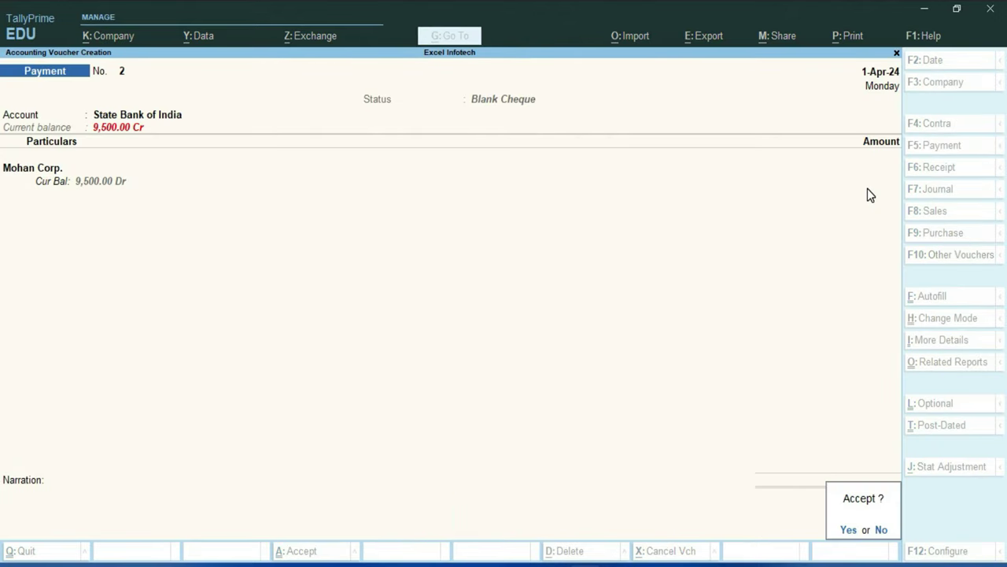
key(Return)
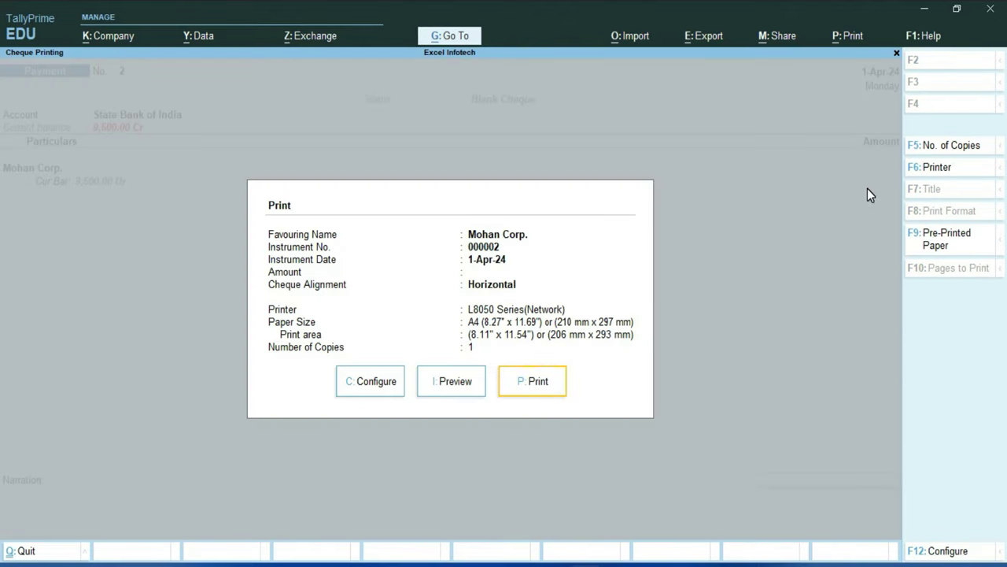
Step: Preview blank cheque 000002 to Mohan Corp. and zoom it to full width
key(Left)
key(Return)
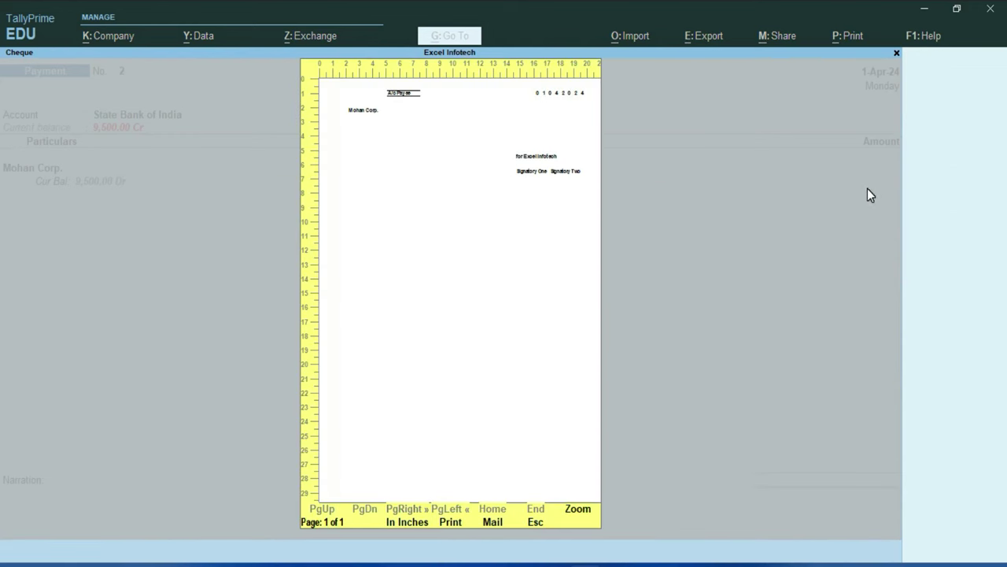
key(alt+z)
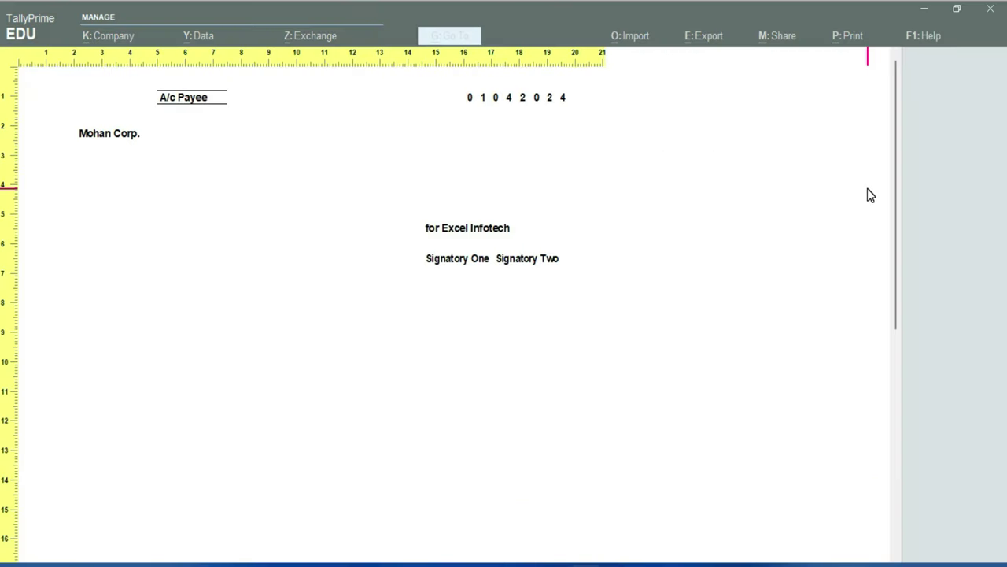